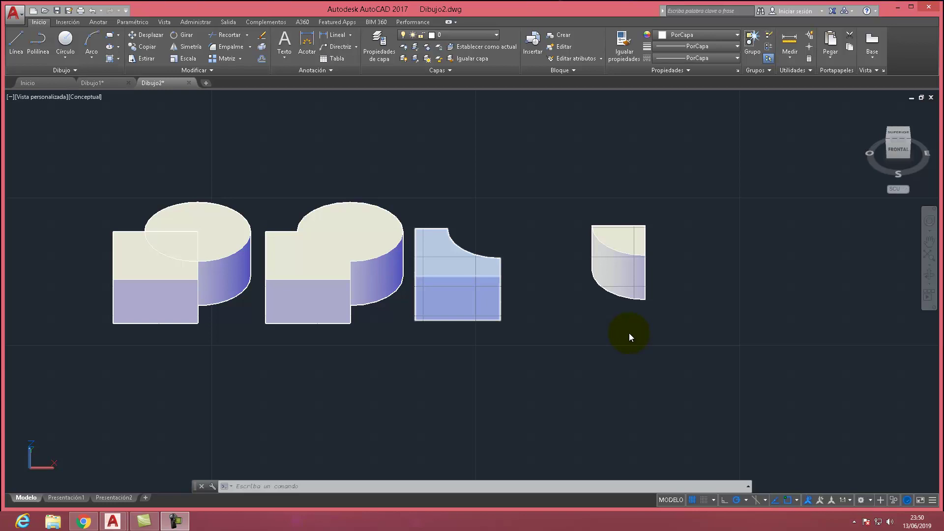
# Create a new drawing from the acadiso template.
pyautogui.click(22, 19)
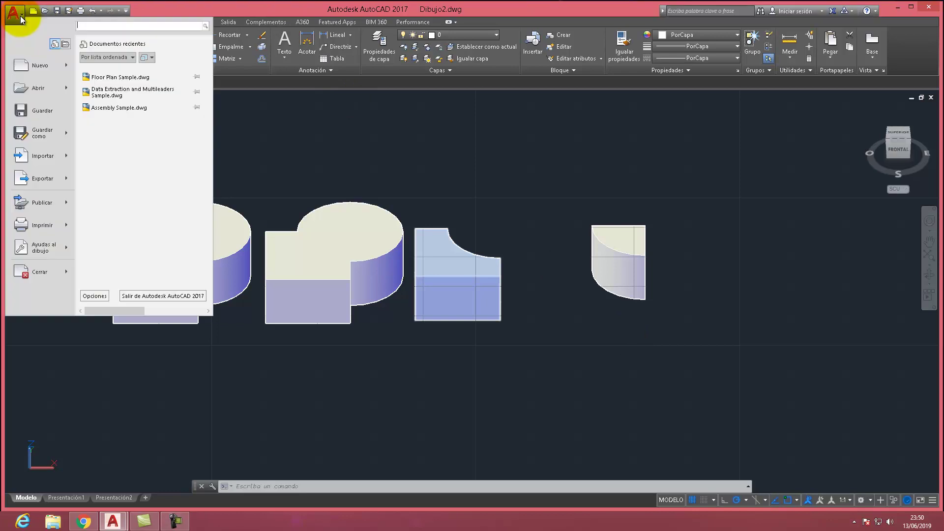
pyautogui.moveTo(64, 66)
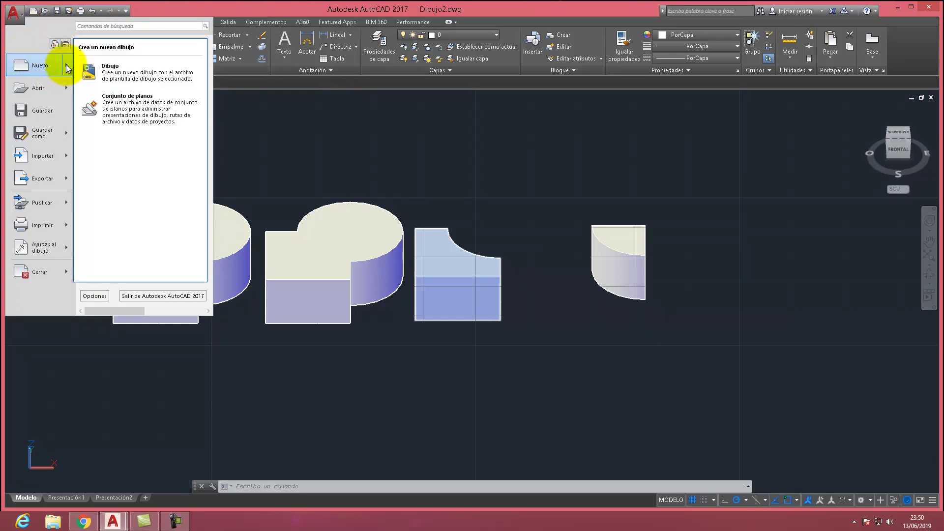
pyautogui.click(124, 70)
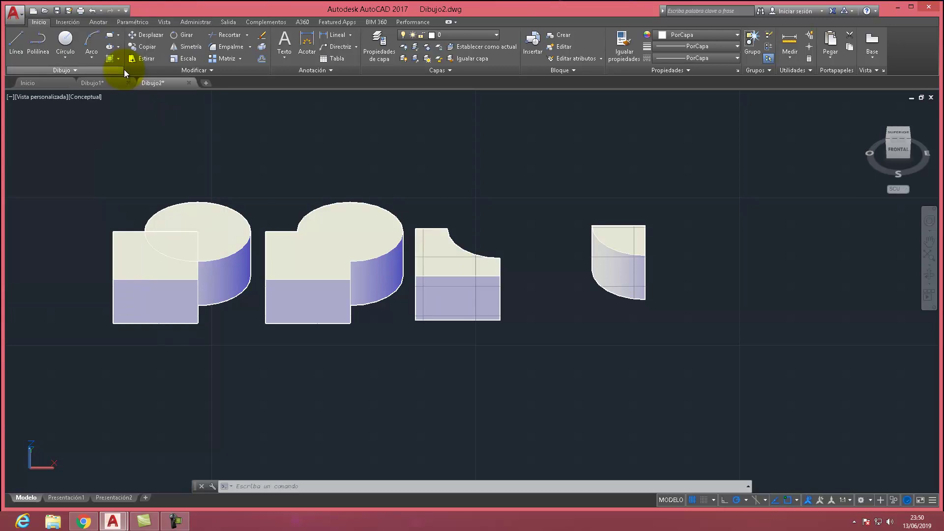
pyautogui.click(404, 255)
pyautogui.click(603, 353)
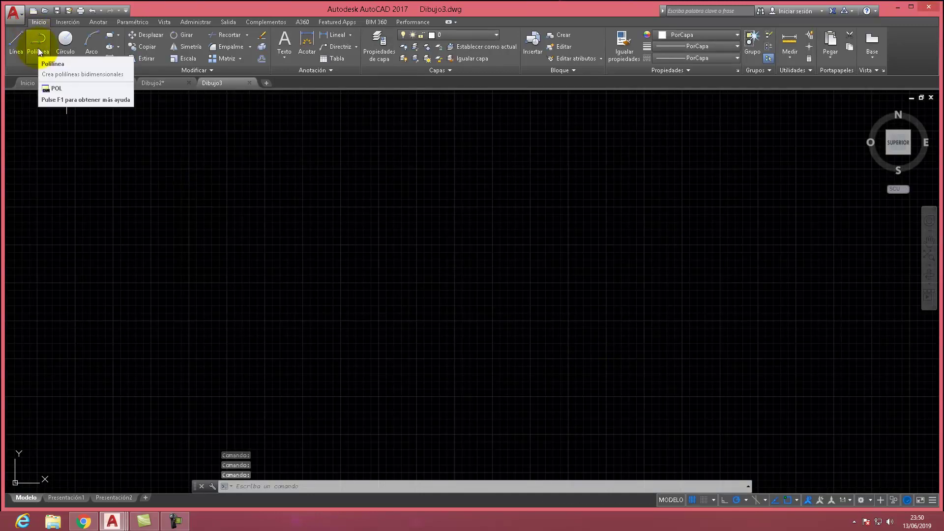
# Set the drawing units to Centímetros with 0.0 length precision.
pyautogui.click(19, 14)
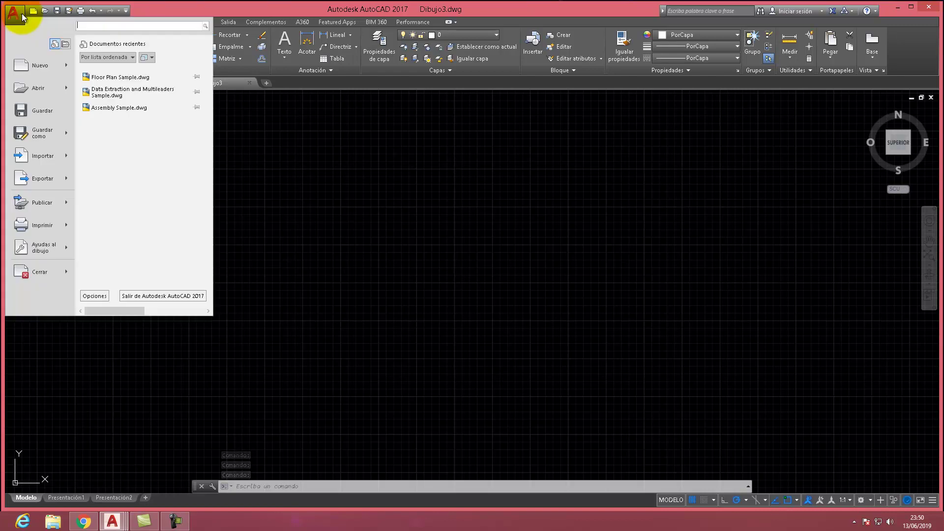
pyautogui.click(68, 248)
pyautogui.click(120, 105)
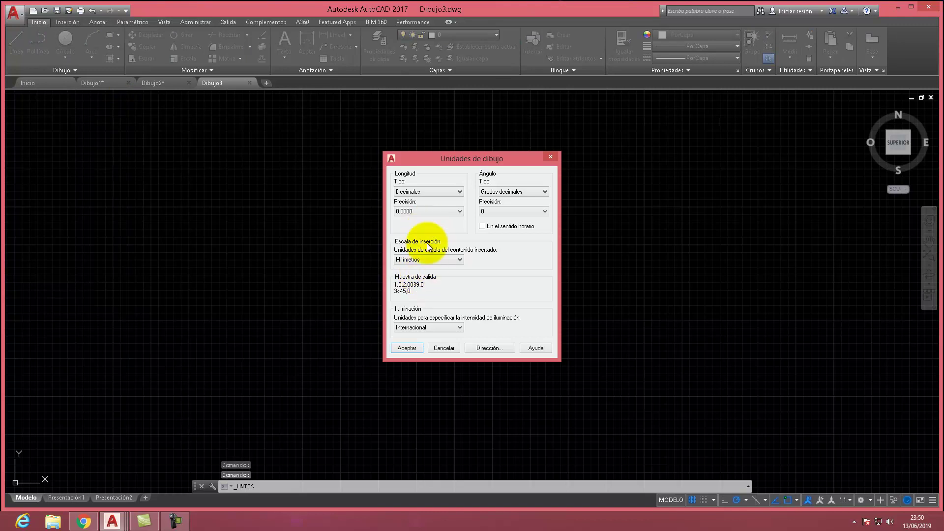
pyautogui.click(419, 261)
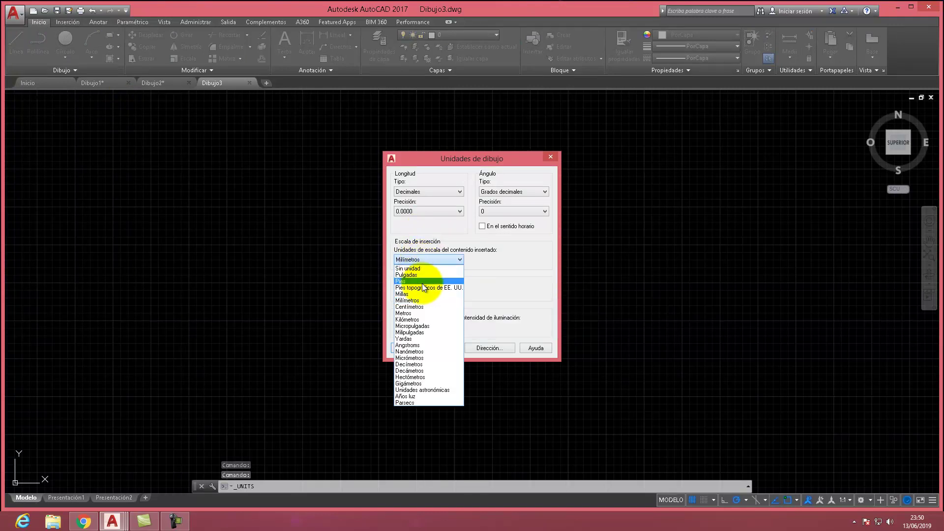
pyautogui.click(415, 305)
pyautogui.click(418, 211)
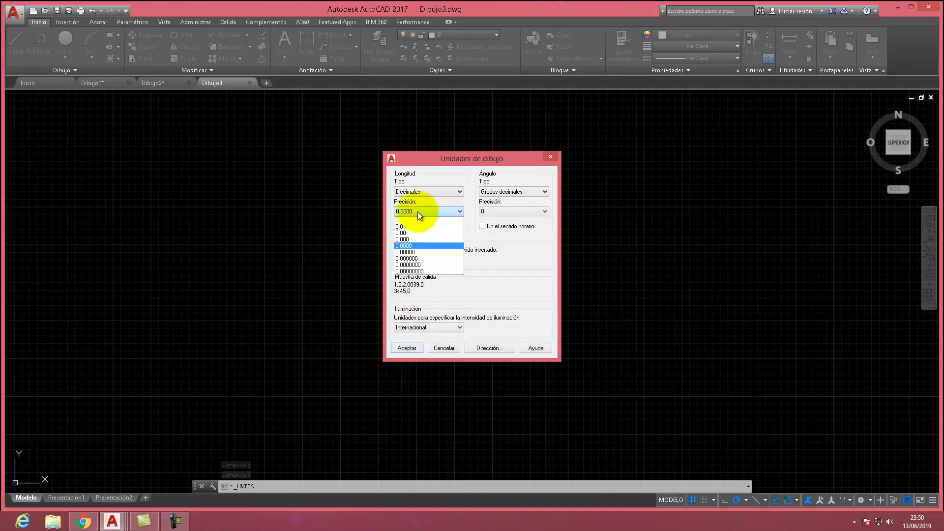
pyautogui.click(407, 226)
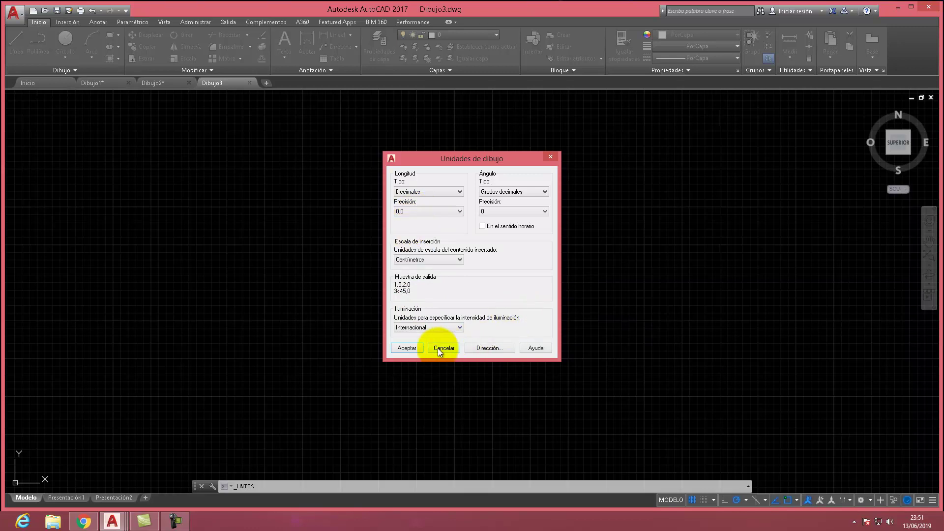
pyautogui.click(412, 347)
pyautogui.click(43, 63)
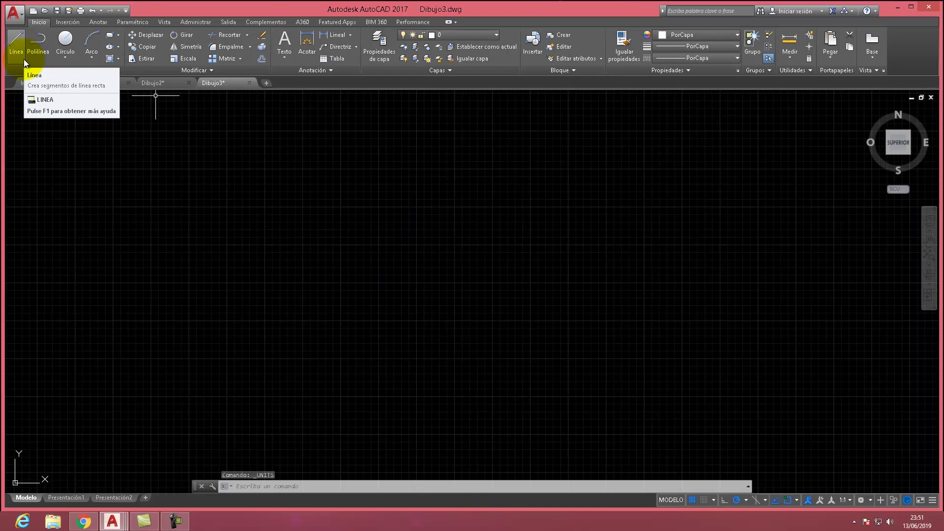
# Start a line from a picked corner and draw the 16-unit top edge.
pyautogui.click(14, 50)
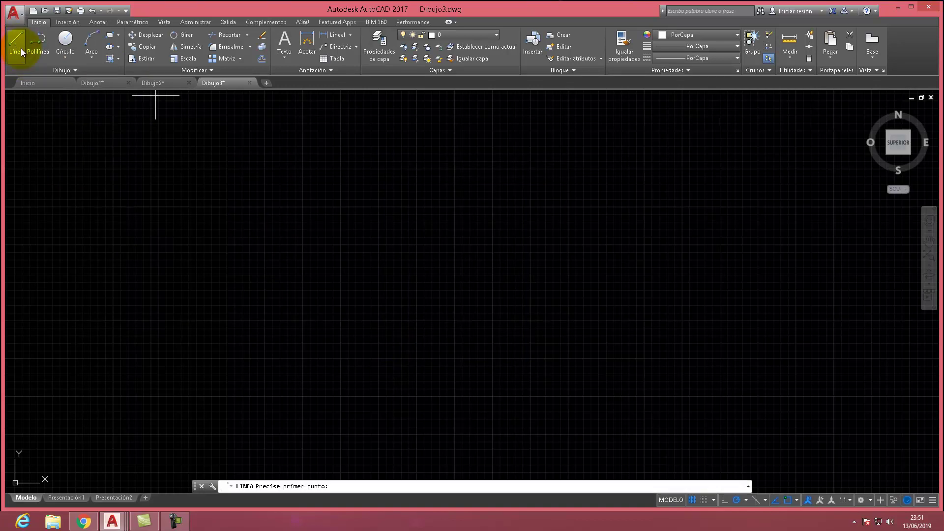
pyautogui.click(286, 256)
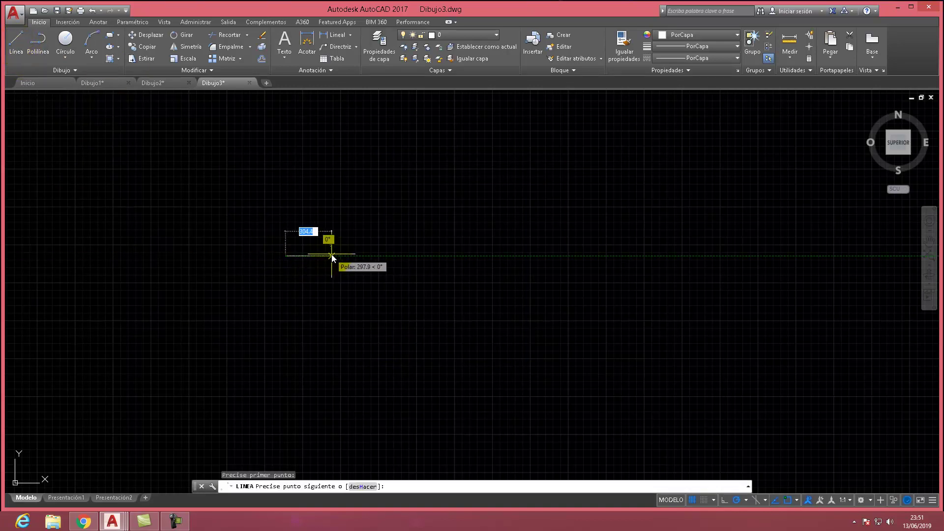
pyautogui.write('16')
pyautogui.press('Return')
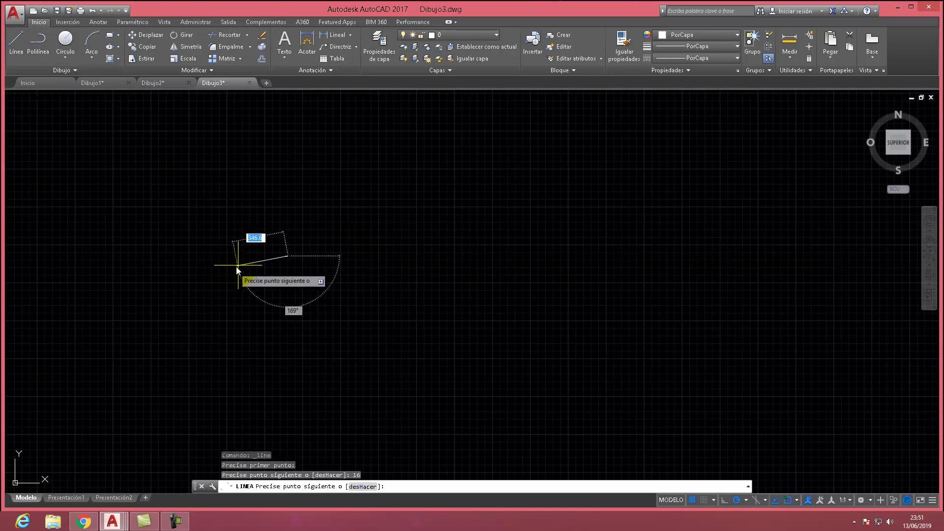
pyautogui.scroll(2, 276, 249)
pyautogui.scroll(2, 275, 247)
pyautogui.scroll(2, 270, 242)
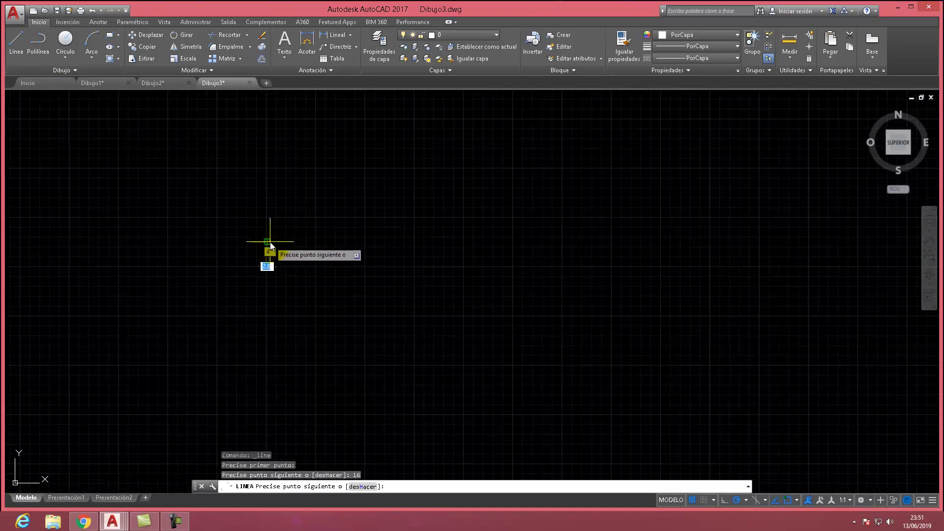
pyautogui.scroll(2, 254, 253)
pyautogui.scroll(3, 261, 231)
pyautogui.scroll(2, 268, 207)
pyautogui.scroll(1, 270, 214)
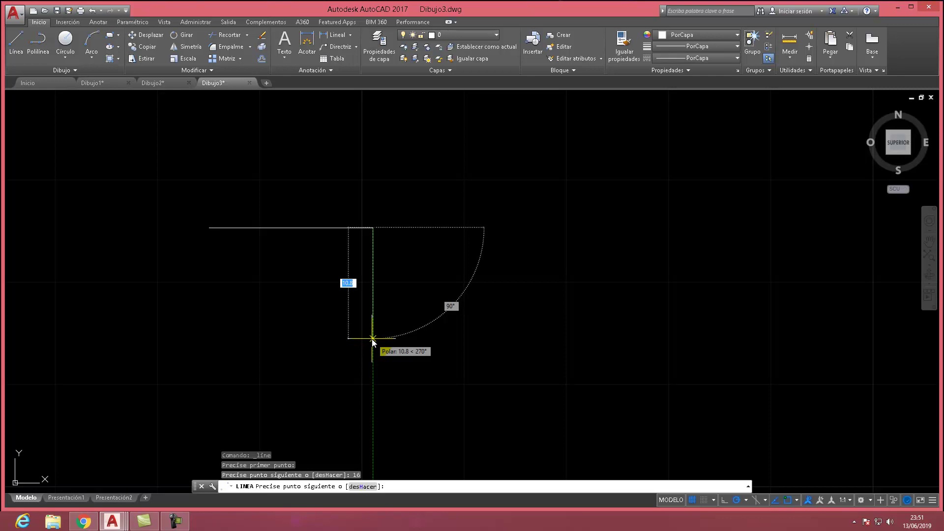
# Add the 16-unit right and bottom edges and close the square at its start corner.
pyautogui.write('16')
pyautogui.press('Return')
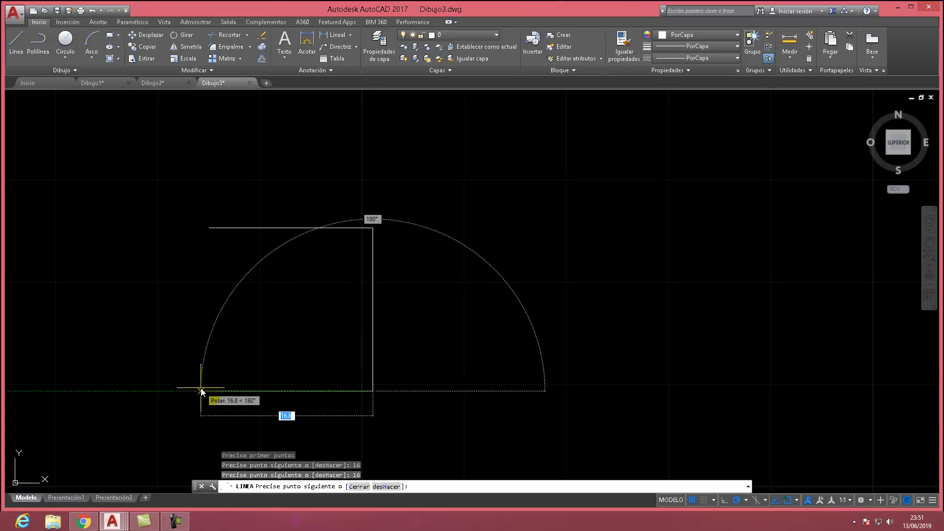
pyautogui.write('16')
pyautogui.press('Return')
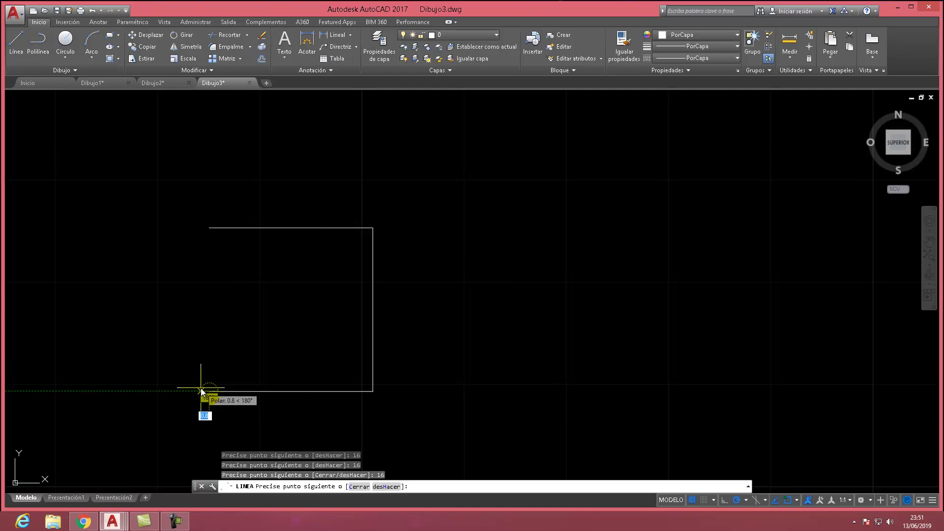
pyautogui.click(209, 229)
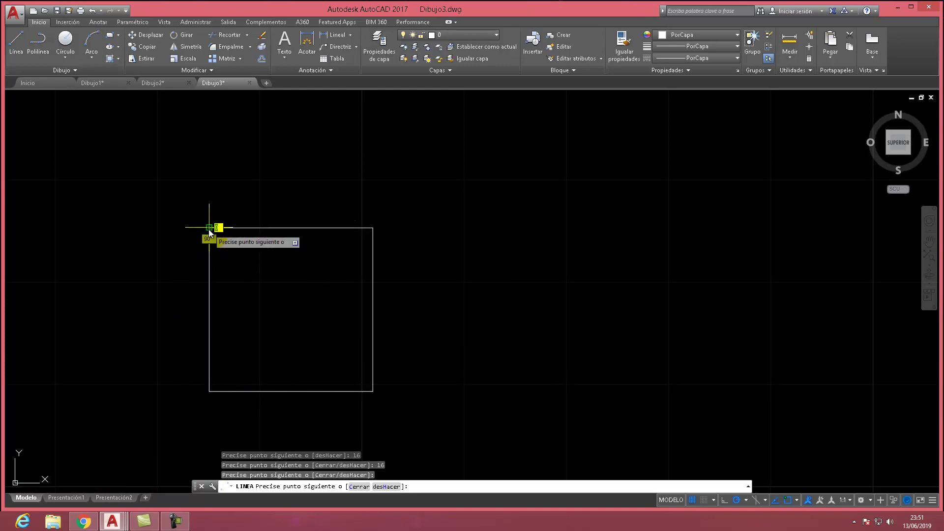
pyautogui.press('Return')
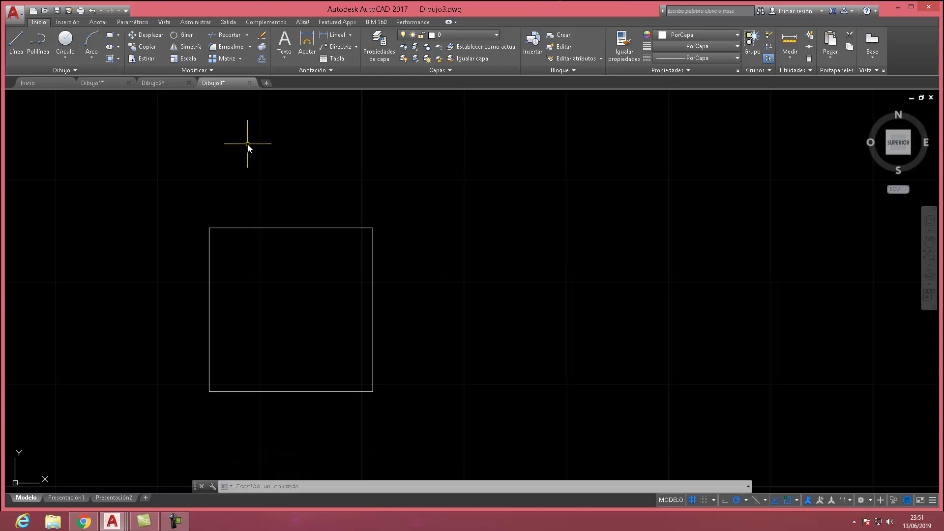
# Draw a radius-10 circle centred on the square's top-right corner.
pyautogui.click(65, 58)
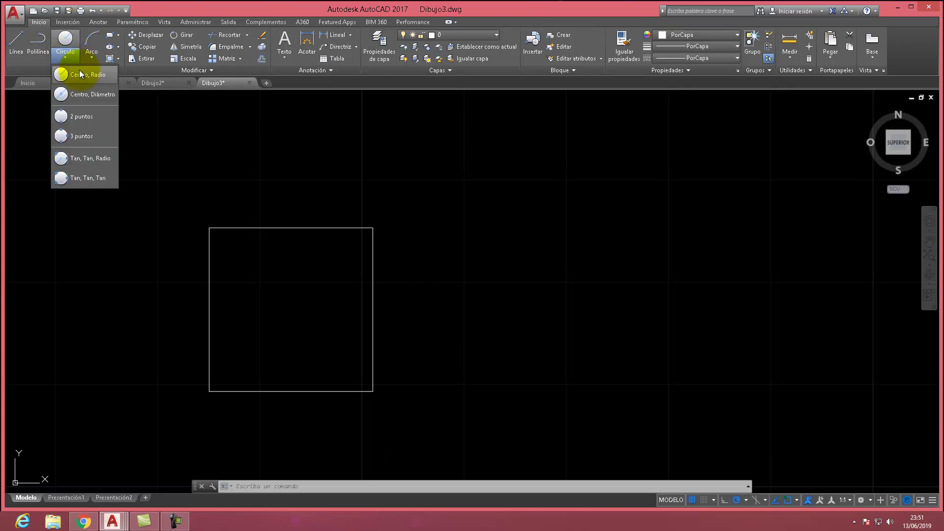
pyautogui.click(78, 74)
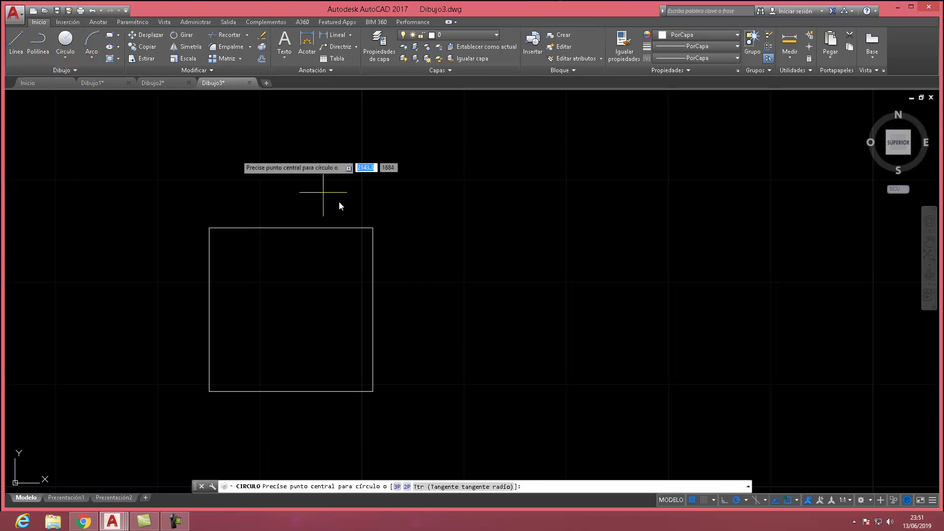
pyautogui.click(373, 228)
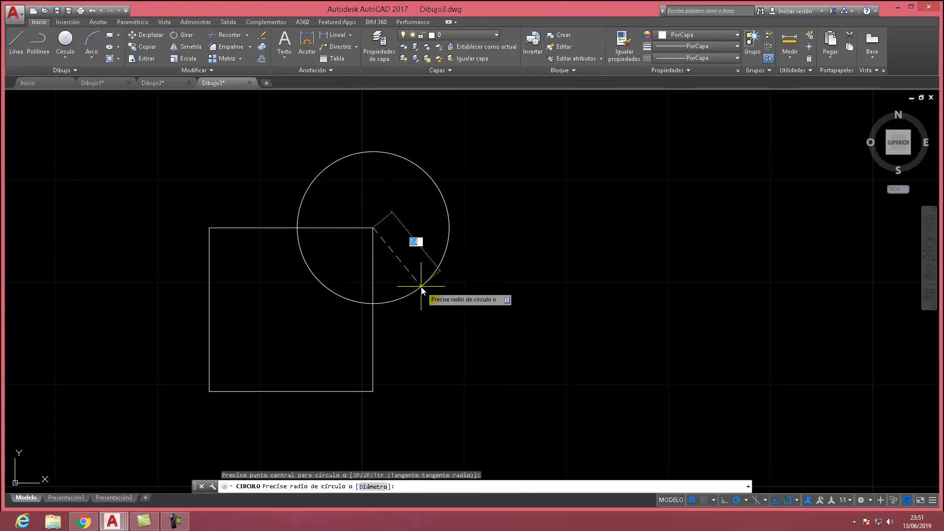
pyautogui.write('10')
pyautogui.press('Return')
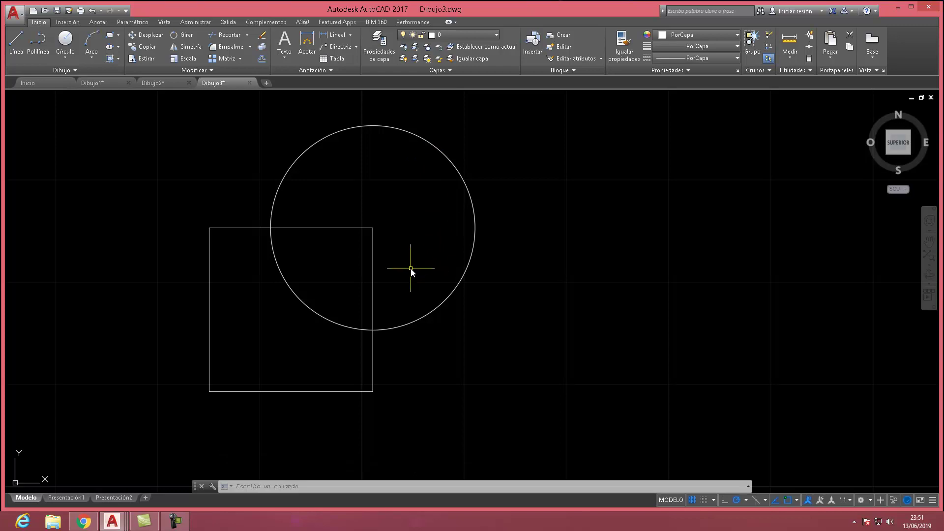
pyautogui.press('Escape')
pyautogui.press('Escape')
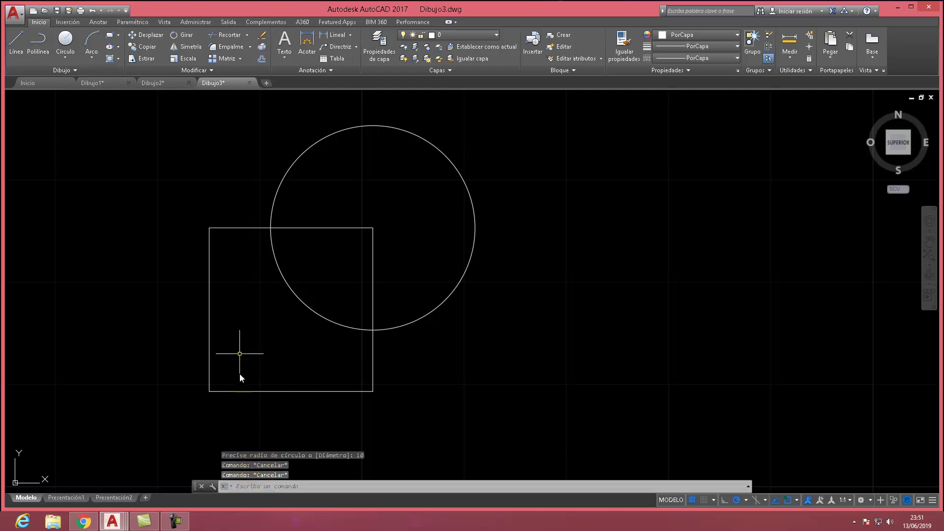
# Select the square's lines and the circle, then use Juntar to join the lines into one polyline.
pyautogui.moveTo(150, 169)
pyautogui.mouseDown()
pyautogui.moveTo(430, 416)
pyautogui.moveTo(153, 430)
pyautogui.mouseUp()
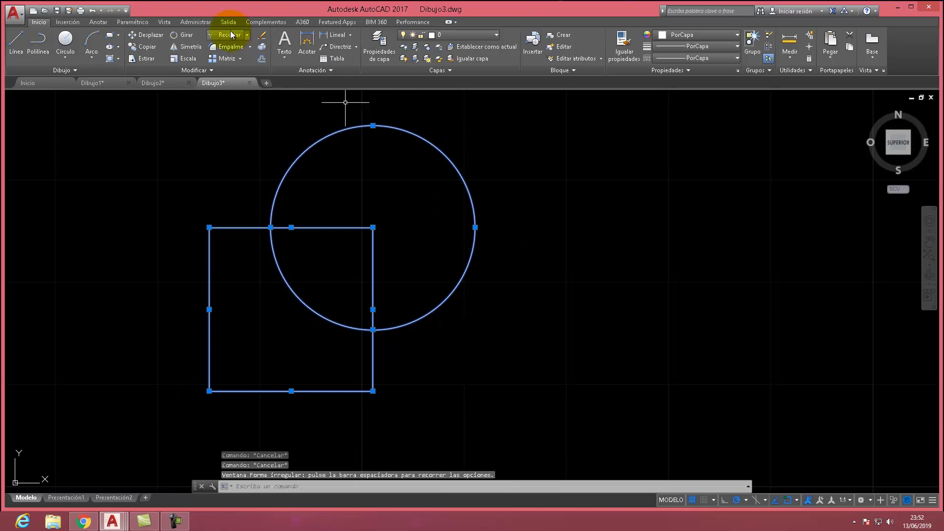
pyautogui.click(209, 70)
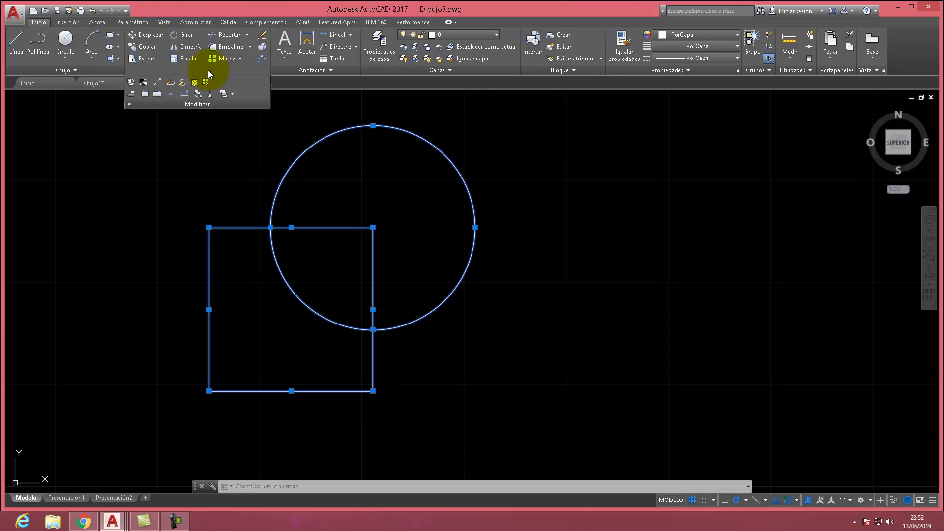
pyautogui.click(171, 94)
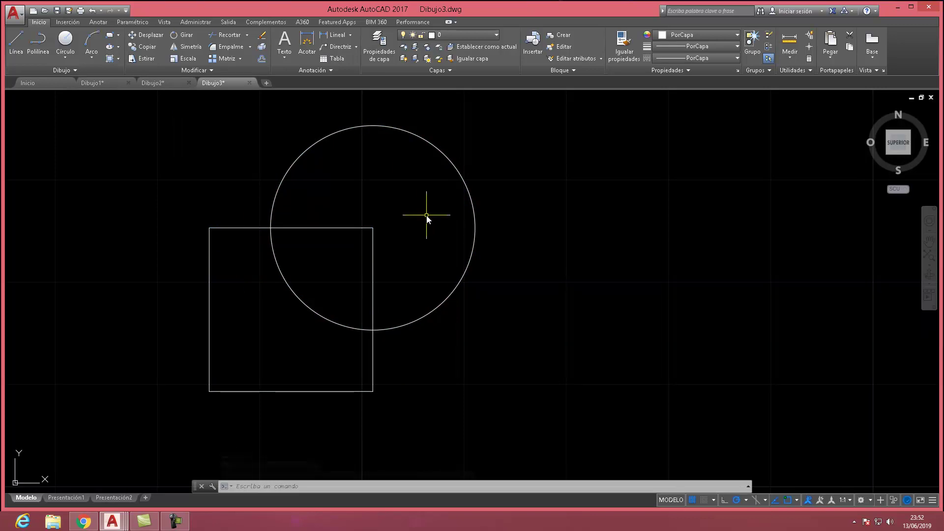
pyautogui.moveTo(898, 143)
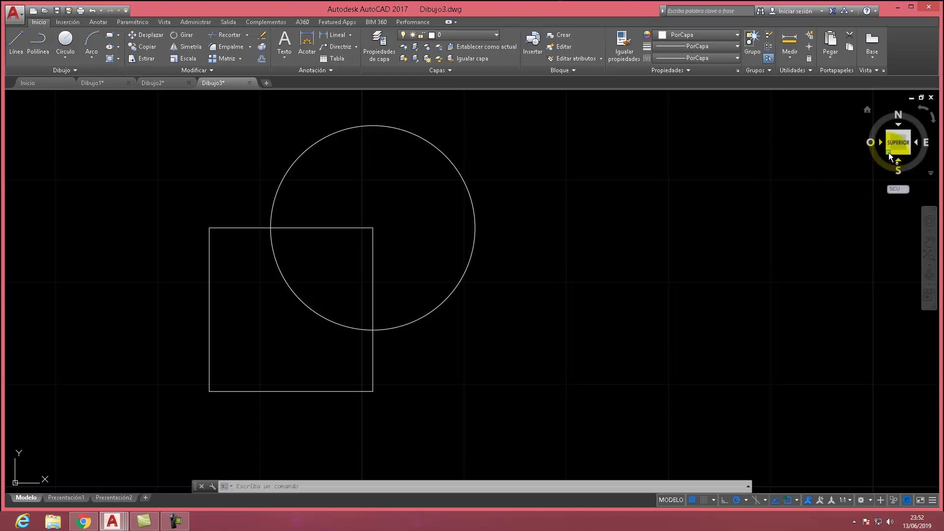
# Orbit the view to a tilted 3D angle.
pyautogui.moveTo(890, 156)
pyautogui.mouseDown()
pyautogui.moveTo(891, 124)
pyautogui.moveTo(892, 487)
pyautogui.mouseUp()
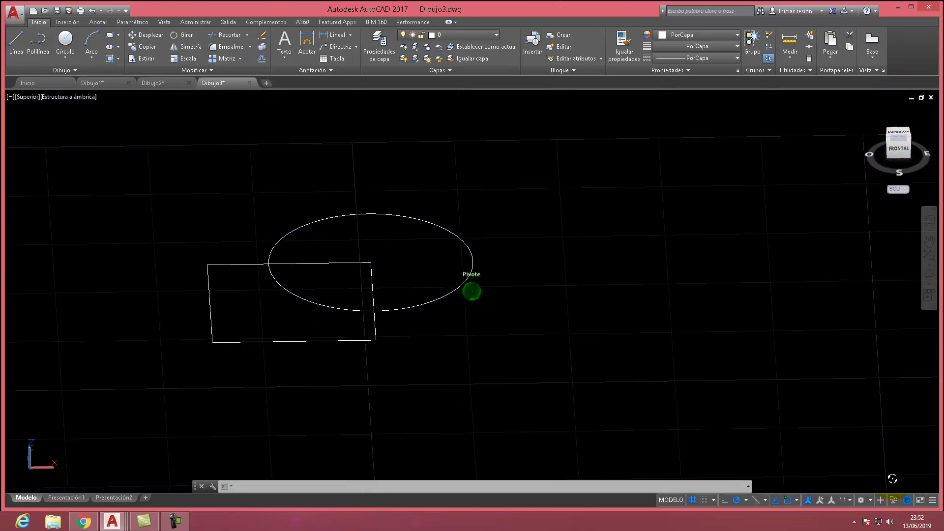
pyautogui.moveTo(893, 486); pyautogui.dragTo(792, 491)
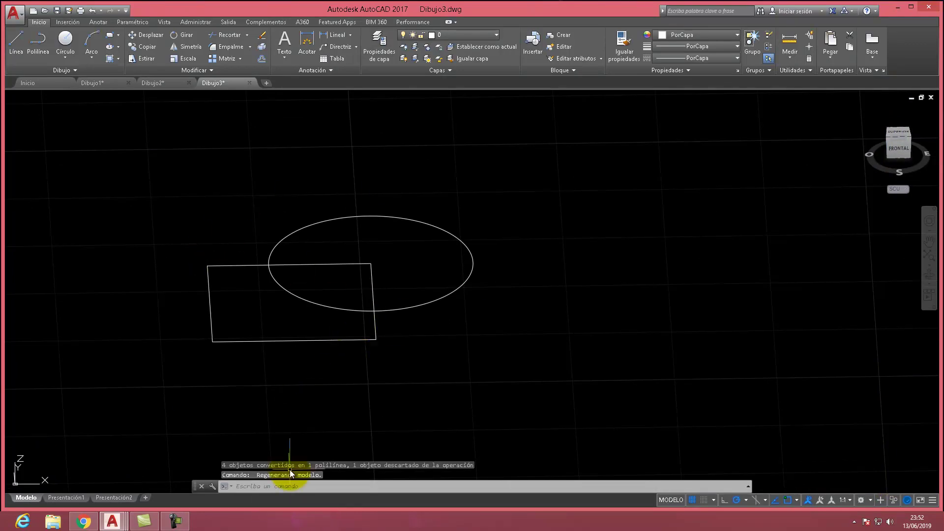
pyautogui.press('Escape')
pyautogui.press('Escape')
pyautogui.press('Escape')
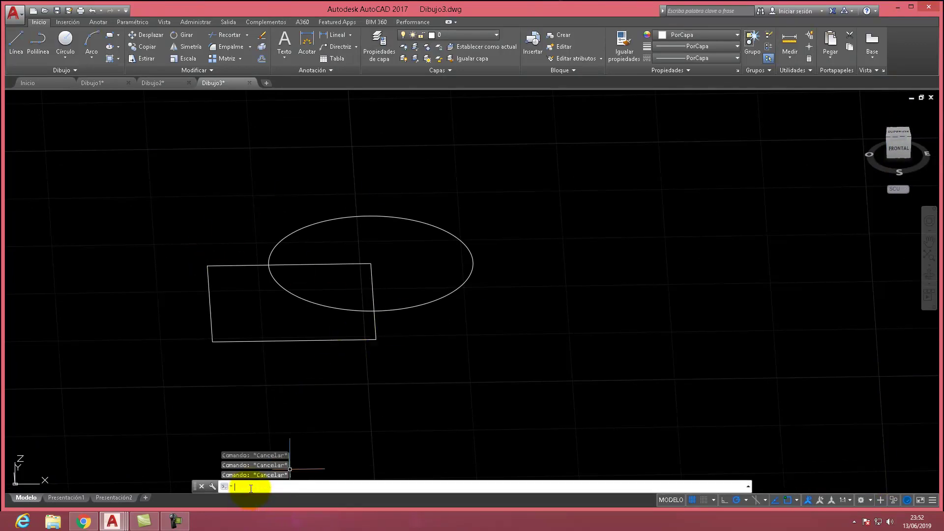
pyautogui.write('EXTR')
pyautogui.write('si')
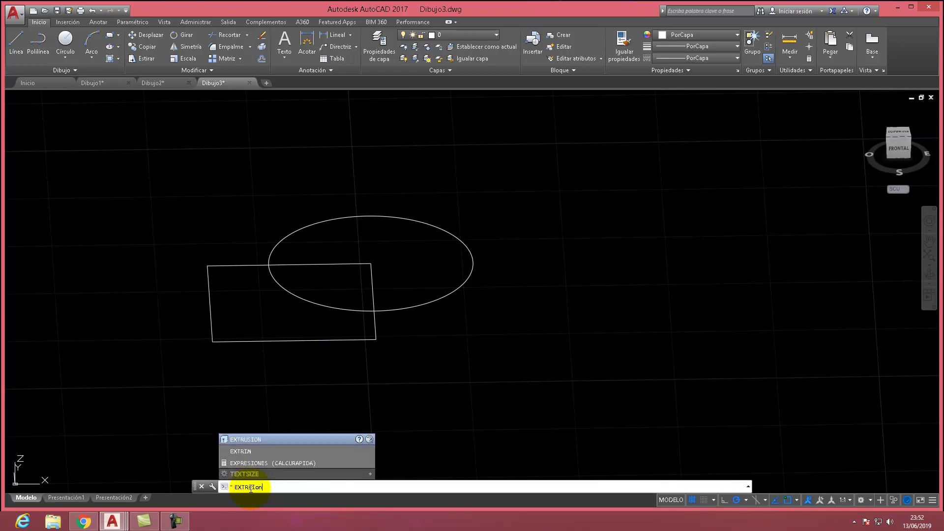
pyautogui.write('on')
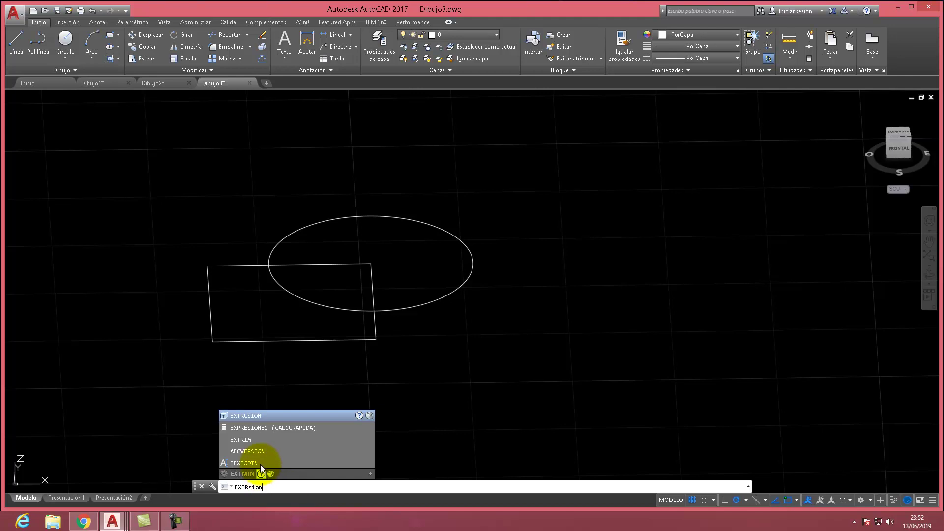
pyautogui.click(255, 416)
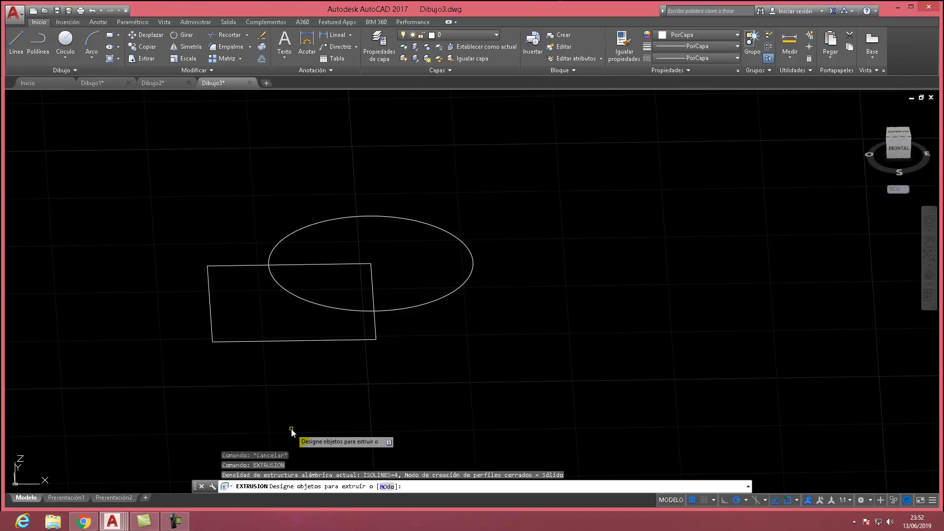
pyautogui.press('Return')
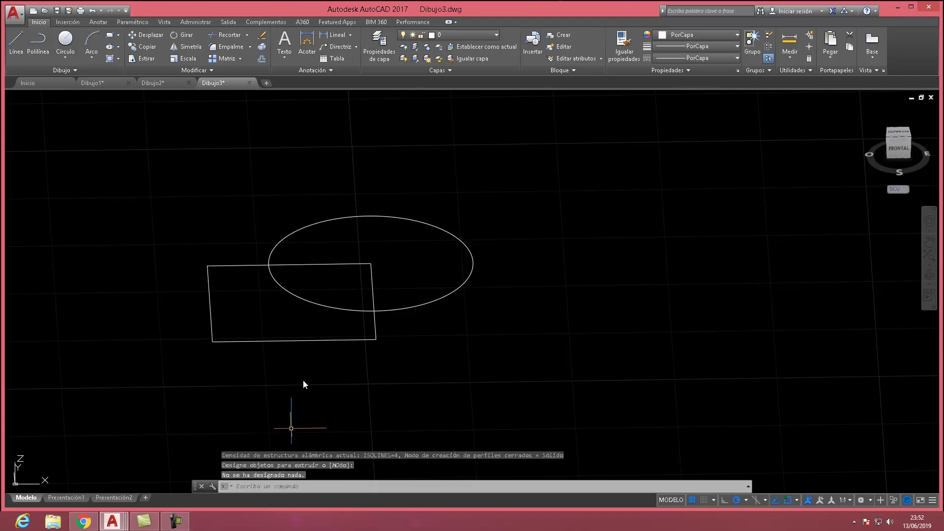
# Extrude the circle and square to a height of 10.
pyautogui.click(348, 217)
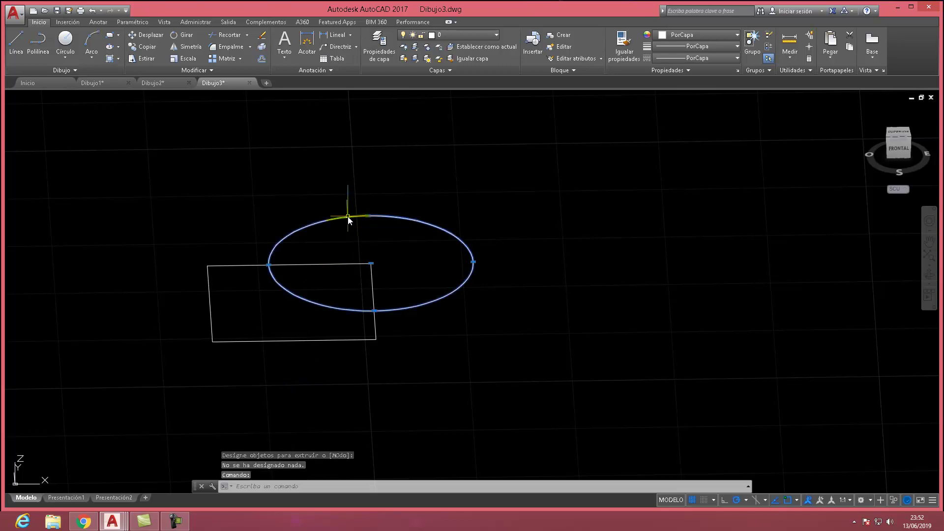
pyautogui.click(247, 265)
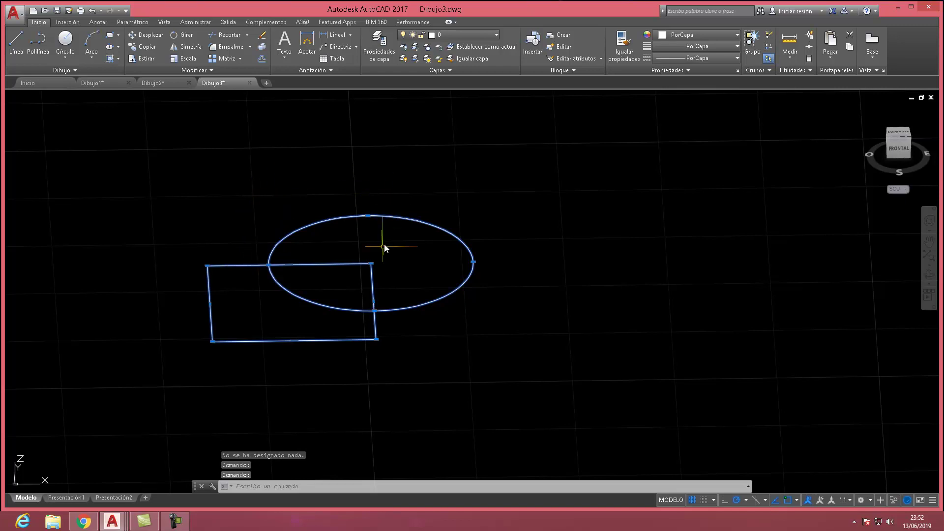
pyautogui.write('ext')
pyautogui.press('Return')
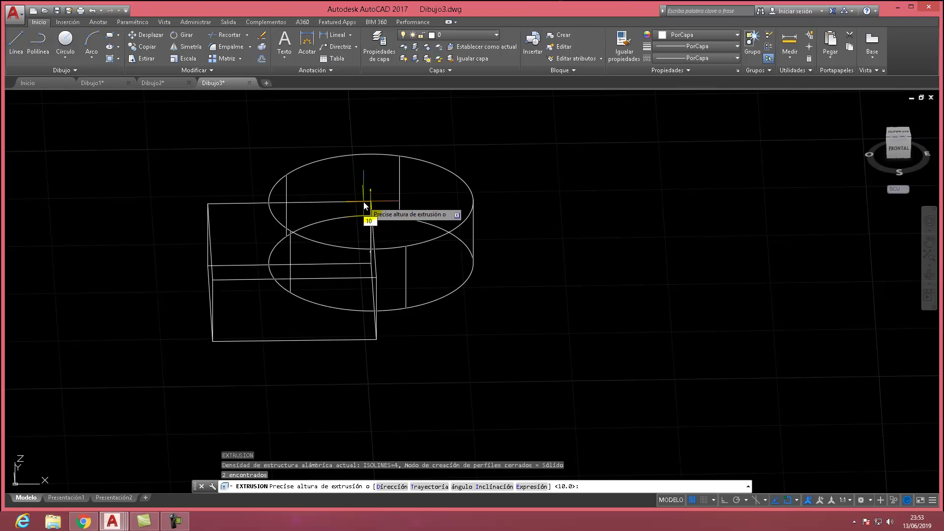
pyautogui.press('Return')
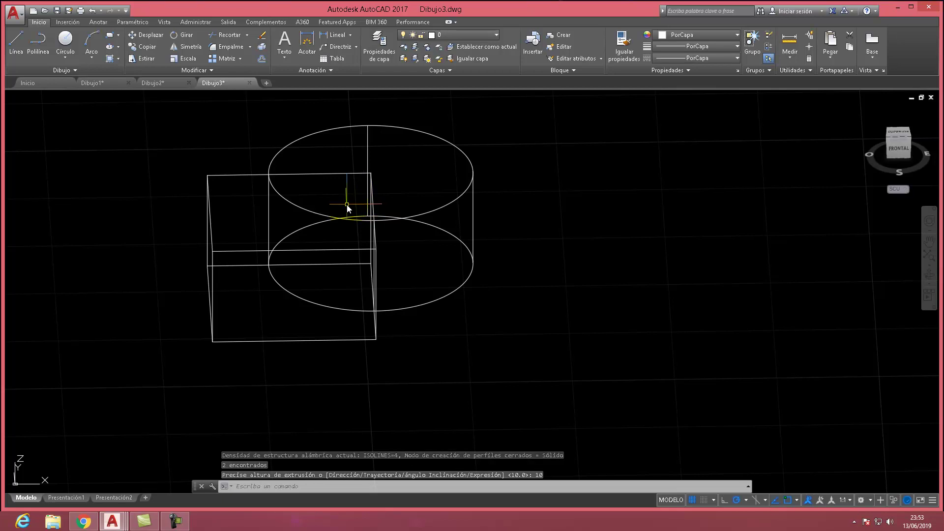
# Pan the view to shift the box and cylinder left and down.
pyautogui.click(929, 241)
pyautogui.moveTo(584, 246); pyautogui.dragTo(539, 295)
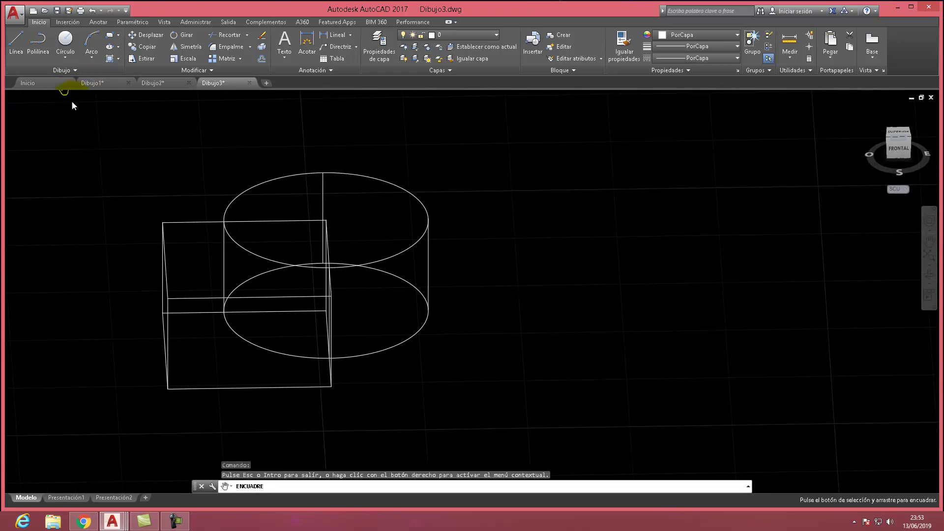
pyautogui.press('Escape')
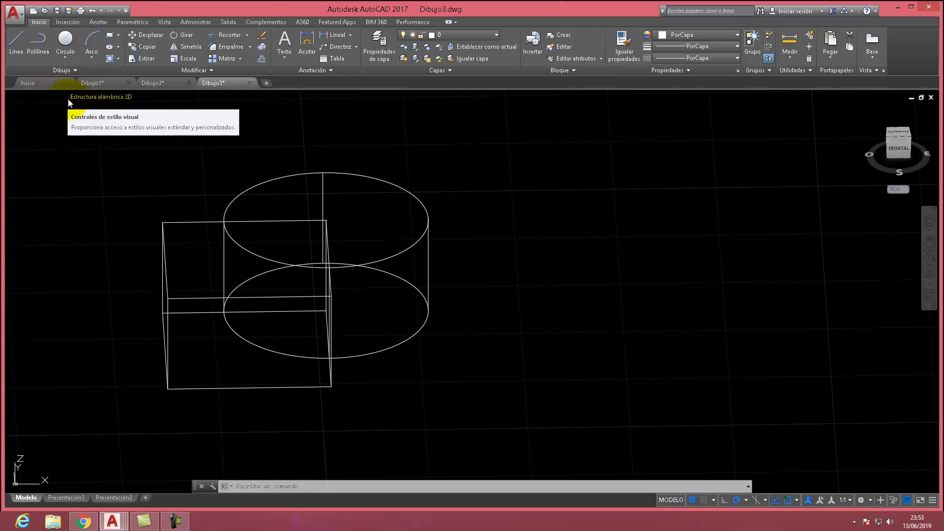
# Switch the viewport to Conceptual visual style and zoom out.
pyautogui.click(99, 98)
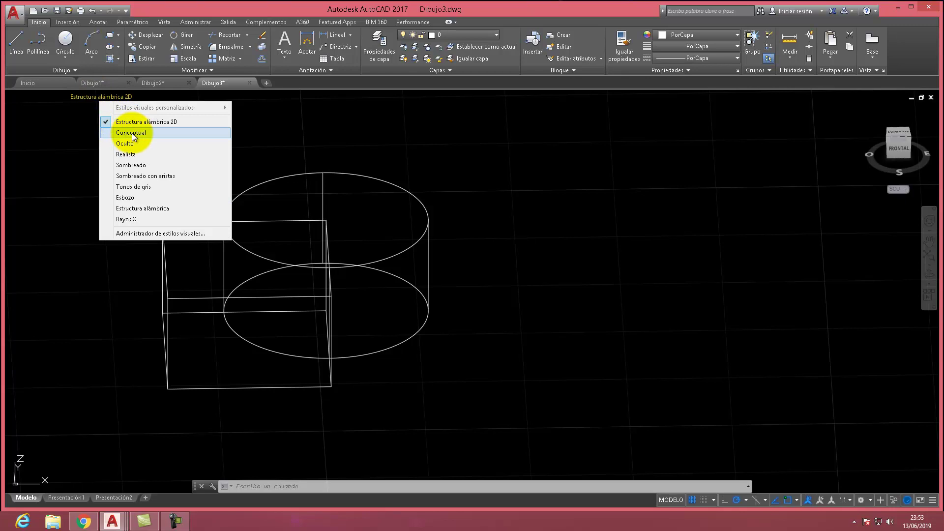
pyautogui.click(132, 133)
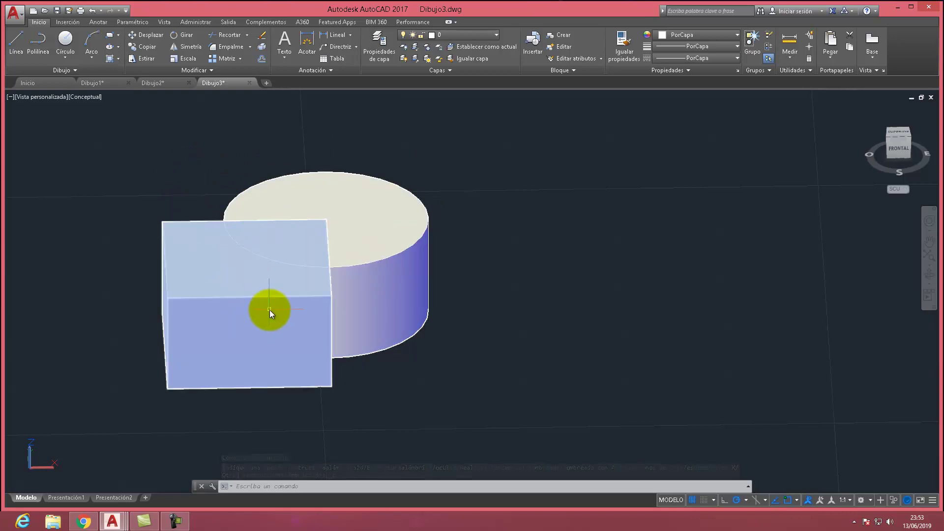
pyautogui.scroll(-2, 265, 235)
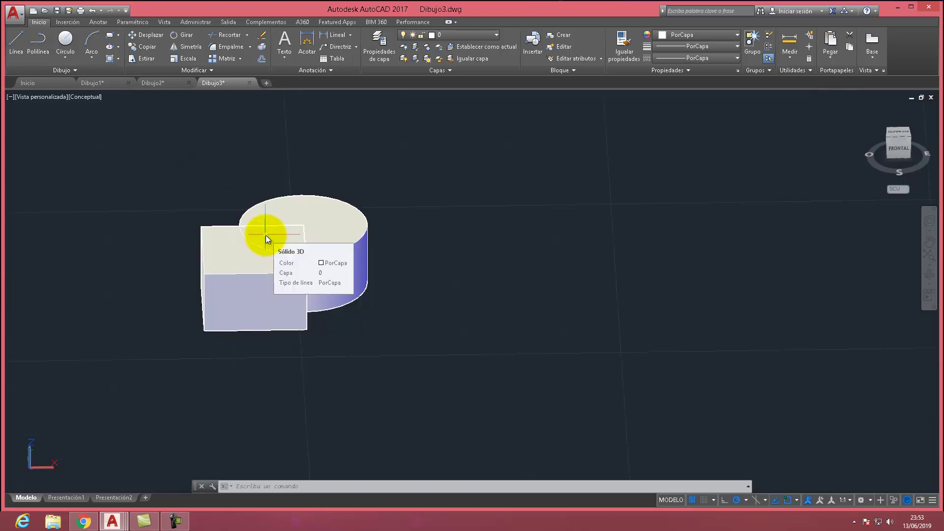
pyautogui.scroll(-2, 266, 235)
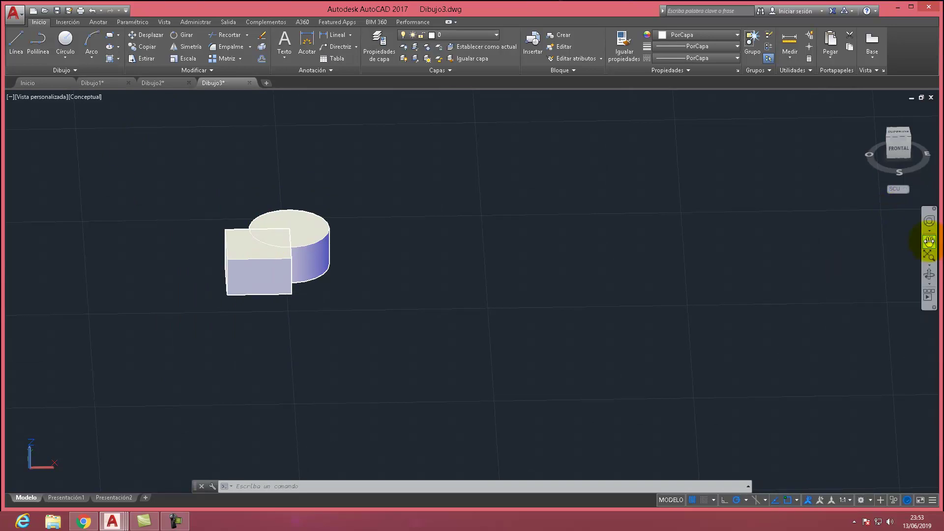
# Pan the solids toward the left and select both of them.
pyautogui.click(930, 241)
pyautogui.moveTo(407, 266); pyautogui.dragTo(285, 291)
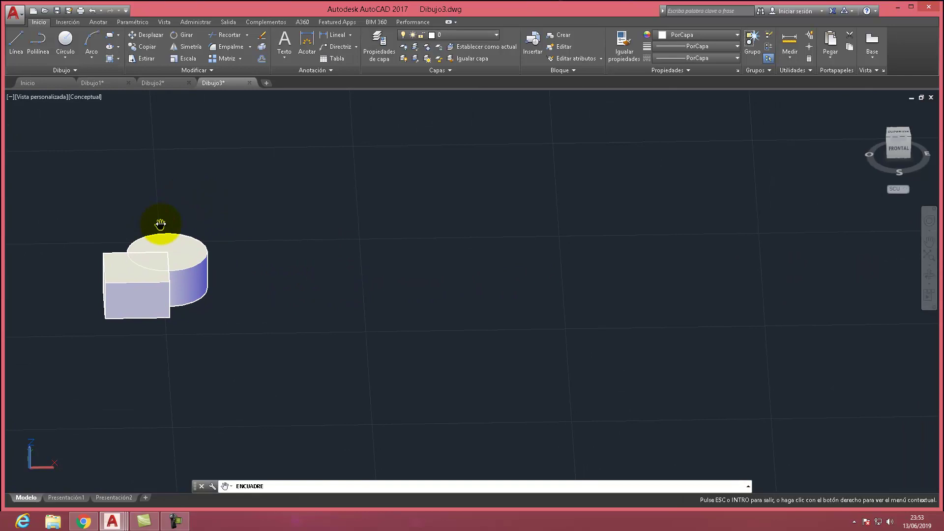
pyautogui.press('Escape')
pyautogui.moveTo(86, 228); pyautogui.dragTo(51, 236)
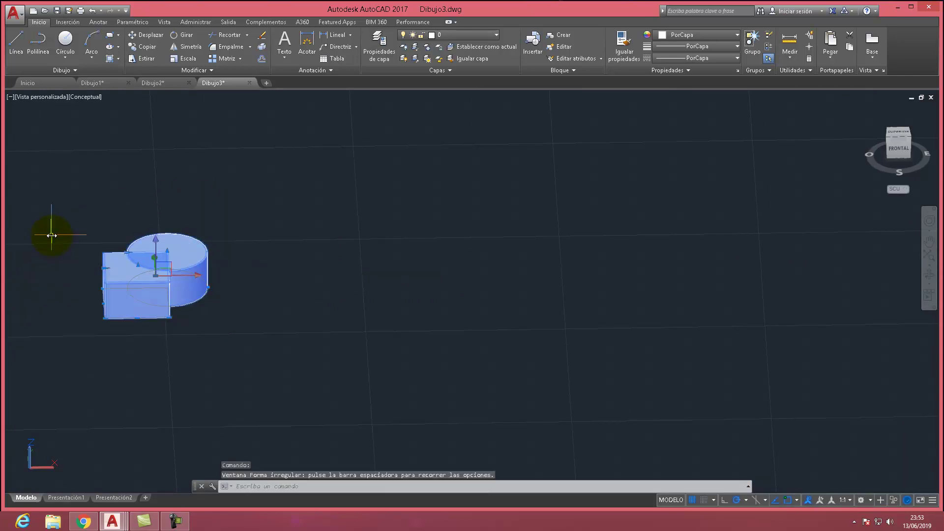
# Copy the box-and-cylinder pair three times in a row to the right, using the cylinder's top centre as base.
pyautogui.click(149, 47)
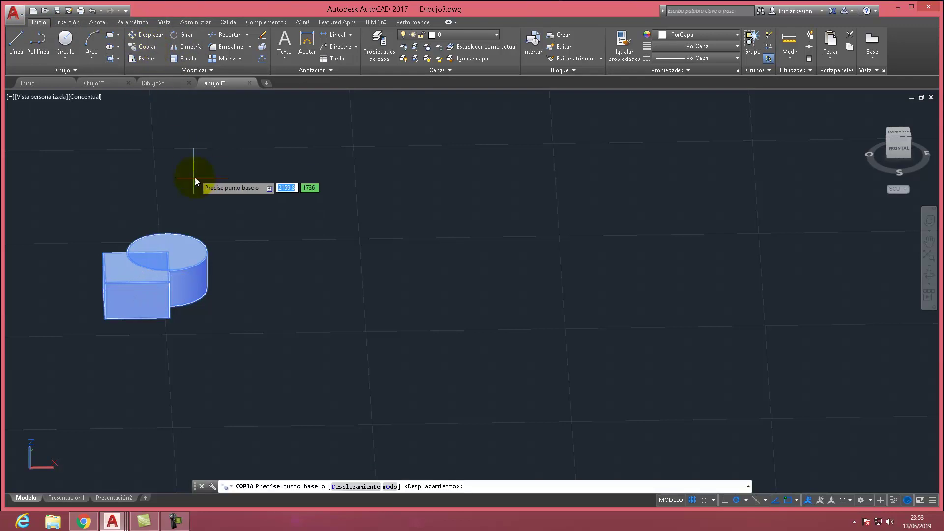
pyautogui.click(166, 253)
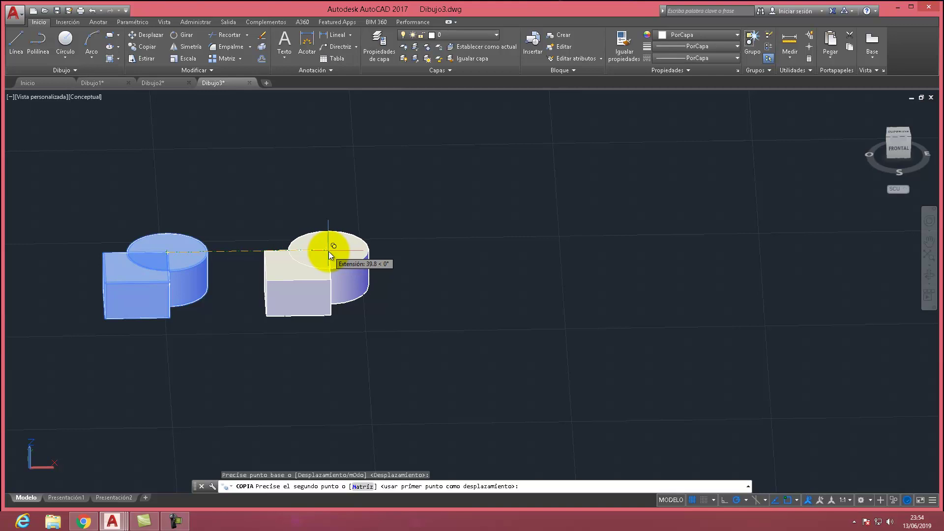
pyautogui.click(329, 251)
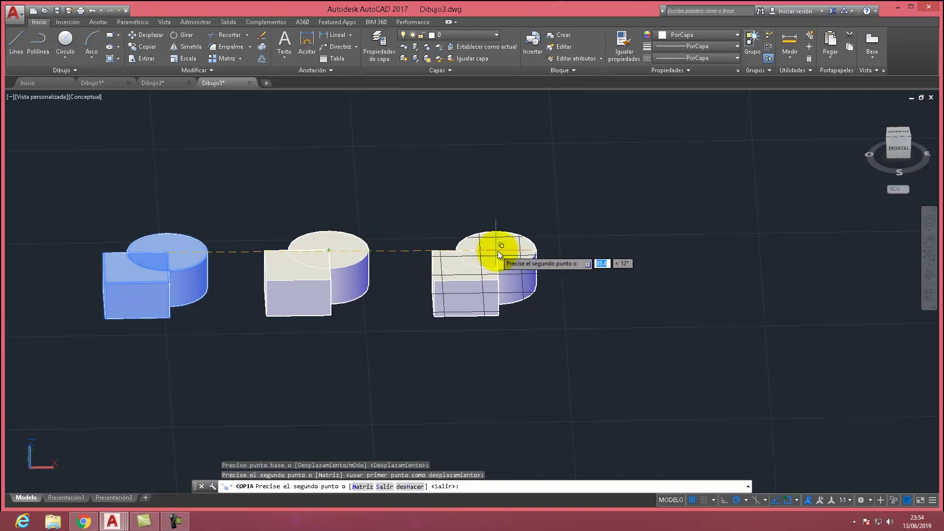
pyautogui.click(502, 252)
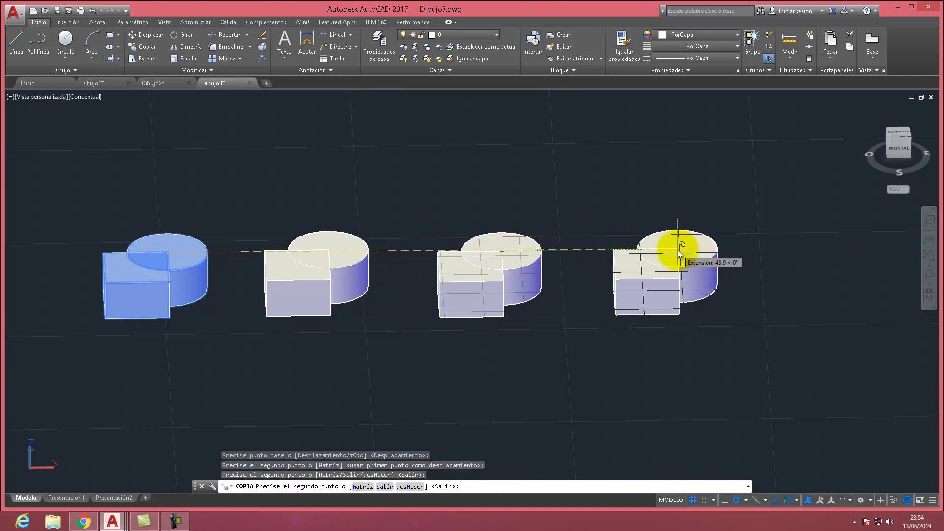
pyautogui.click(678, 251)
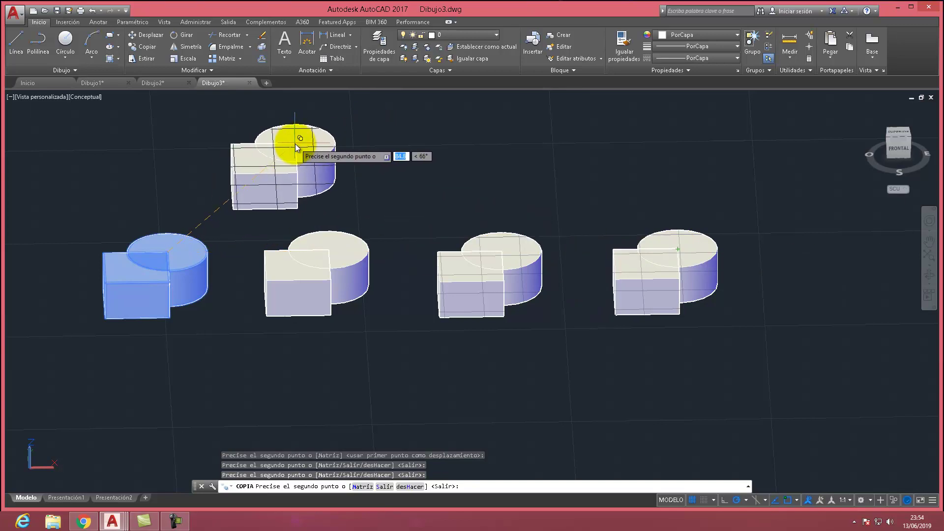
pyautogui.press('Return')
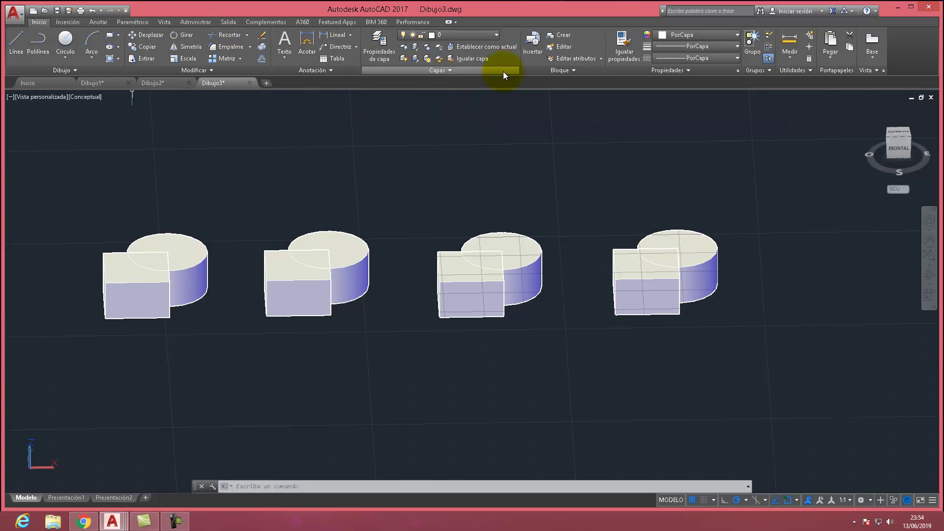
# Switch the workspace to Elementos 3D básicos.
pyautogui.click(869, 501)
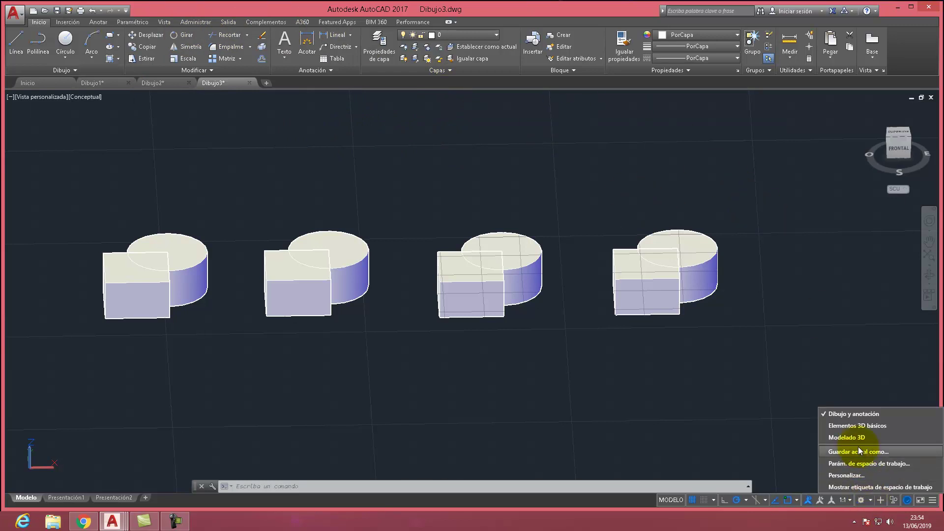
pyautogui.click(864, 427)
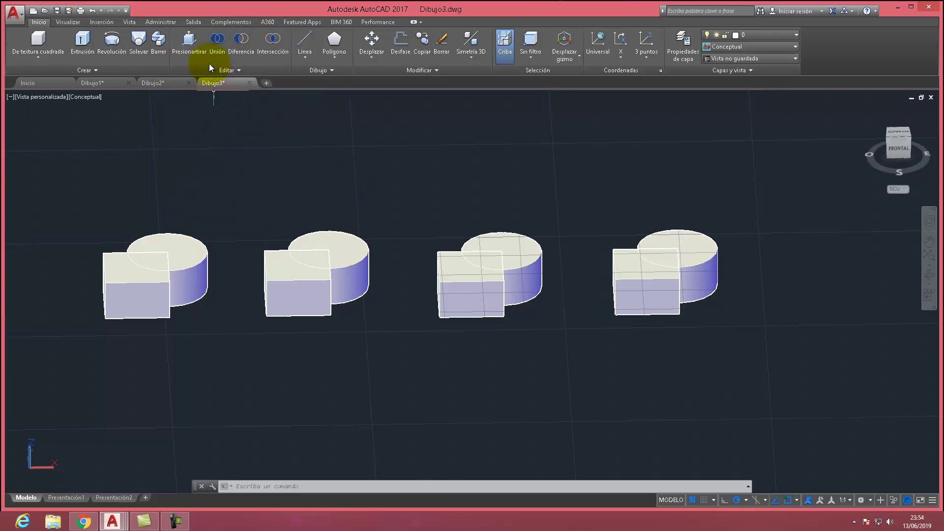
pyautogui.press('Escape')
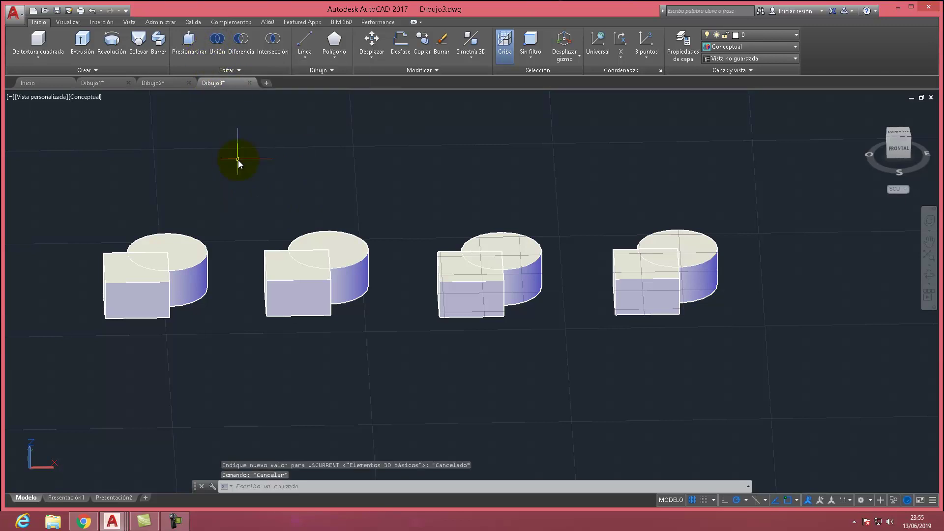
# Union the second box and its cylinder with Unión.
pyautogui.click(218, 47)
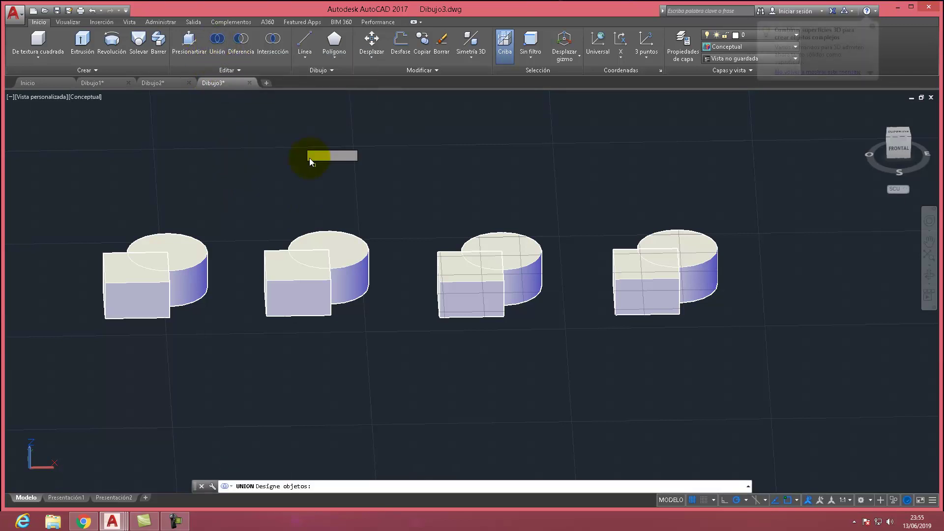
pyautogui.click(277, 273)
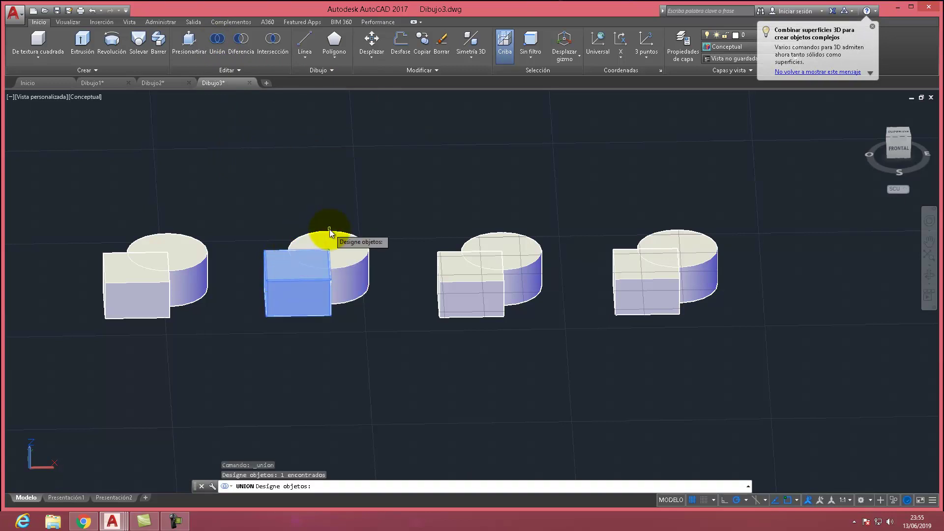
pyautogui.click(345, 251)
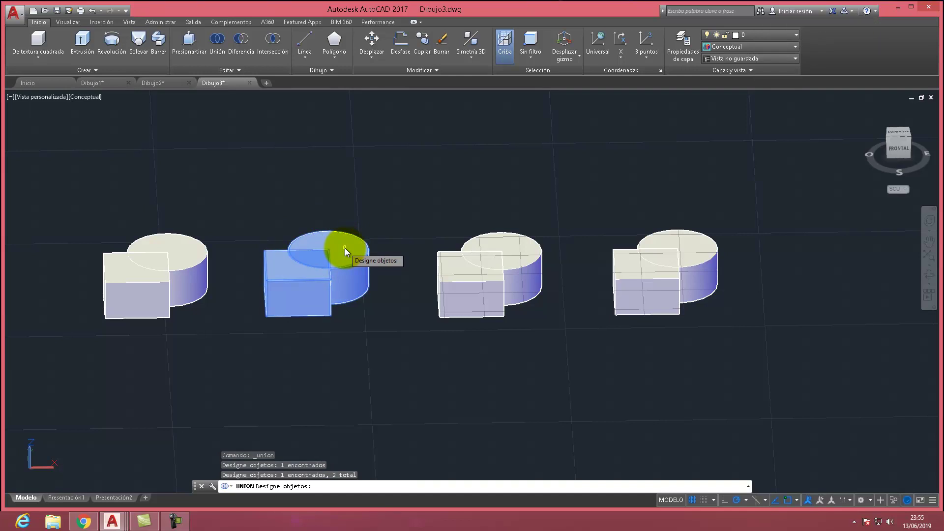
pyautogui.press('Return')
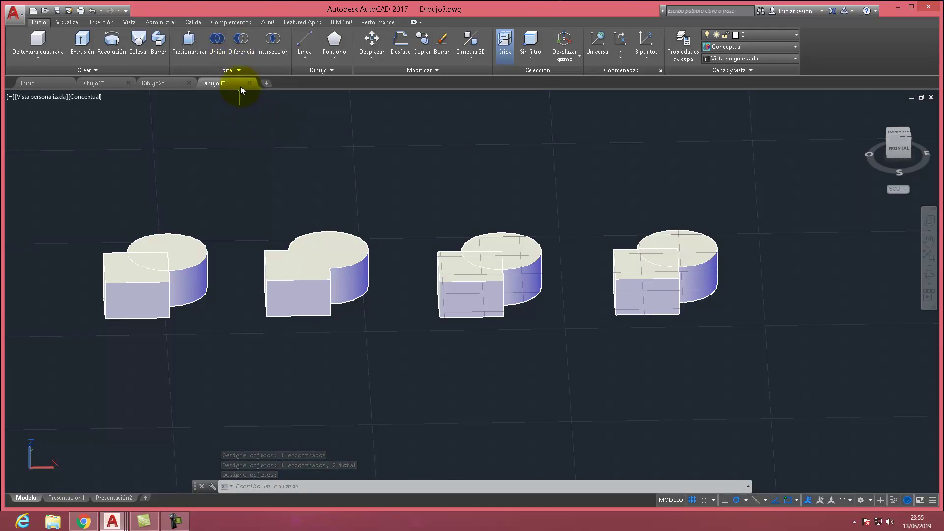
# Subtract the third cylinder from the third box with Diferencia, leaving a curved notch.
pyautogui.click(244, 48)
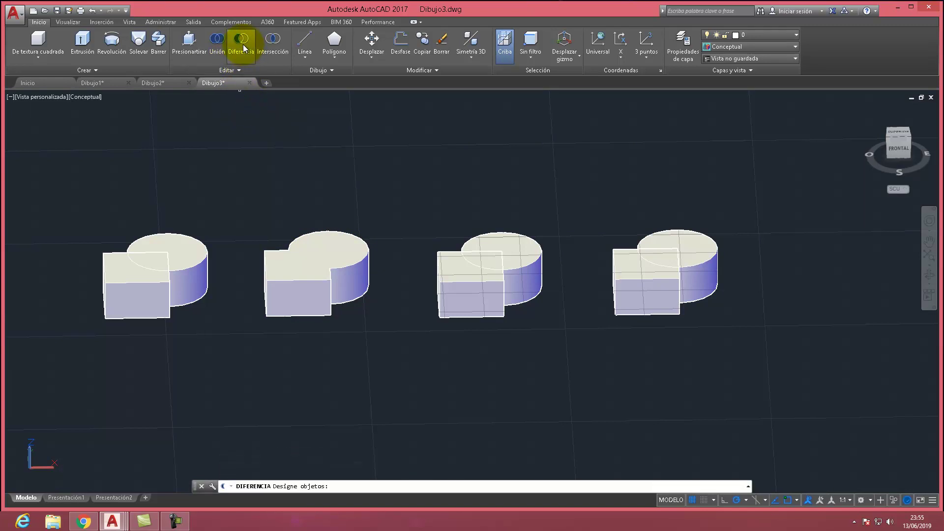
pyautogui.click(451, 271)
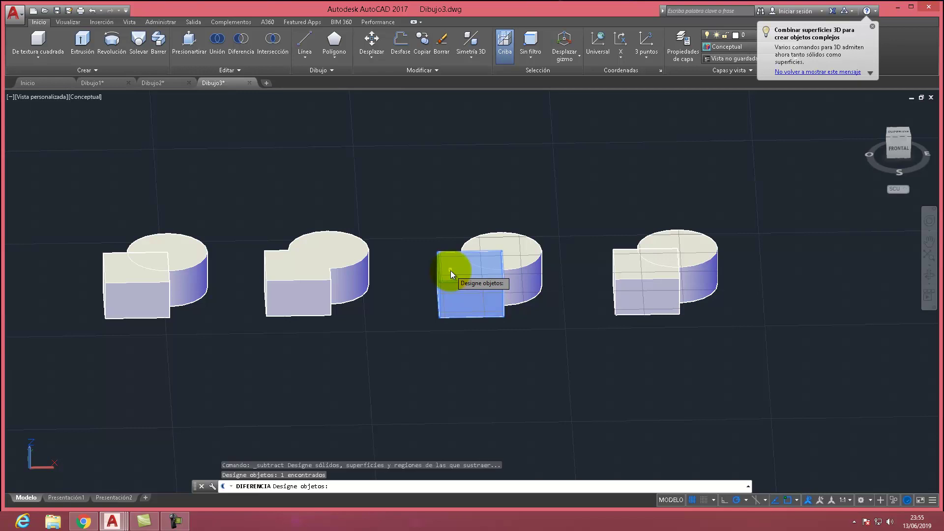
pyautogui.press('Return')
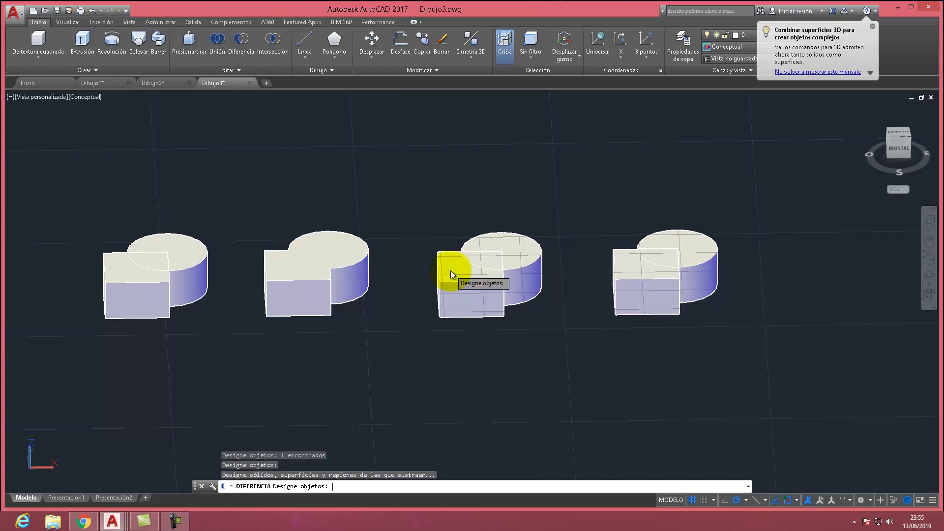
pyautogui.click(486, 236)
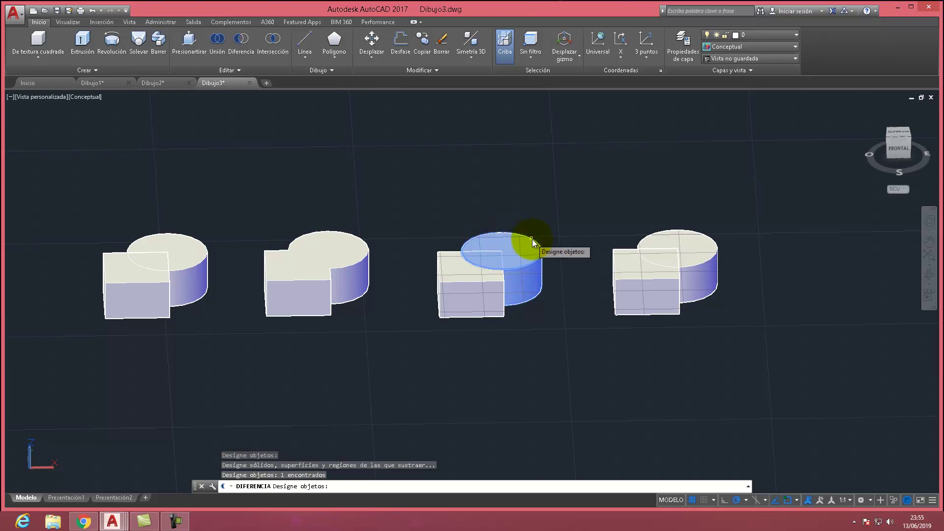
pyautogui.press('Return')
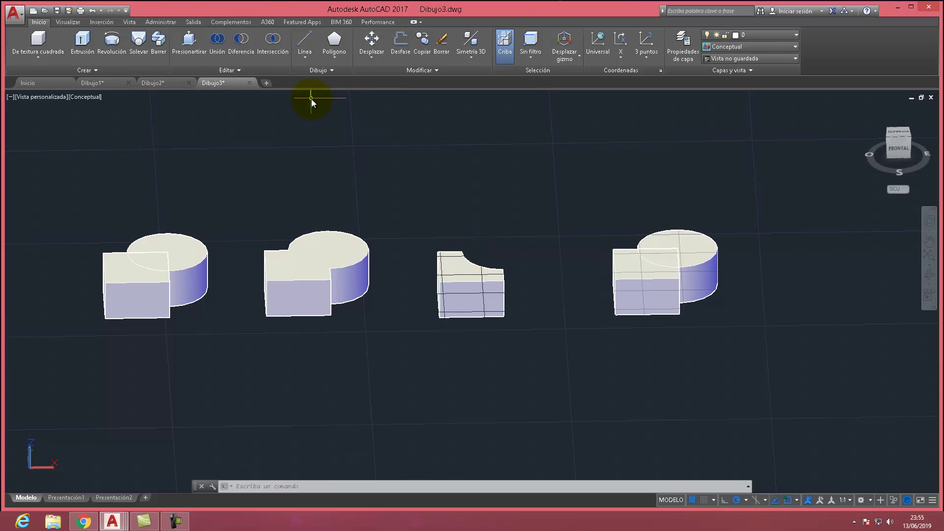
# Intersect the fourth box and cylinder, keeping only their shared curved volume.
pyautogui.click(272, 40)
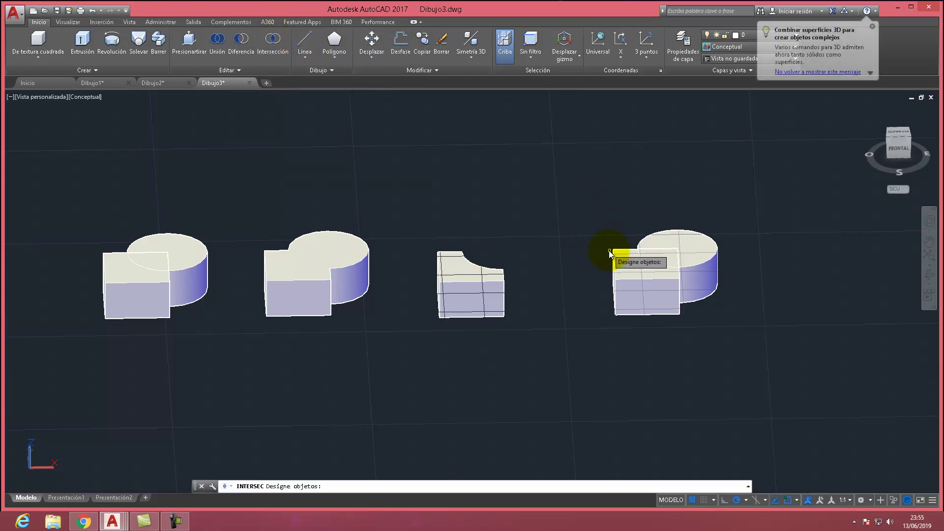
pyautogui.click(625, 266)
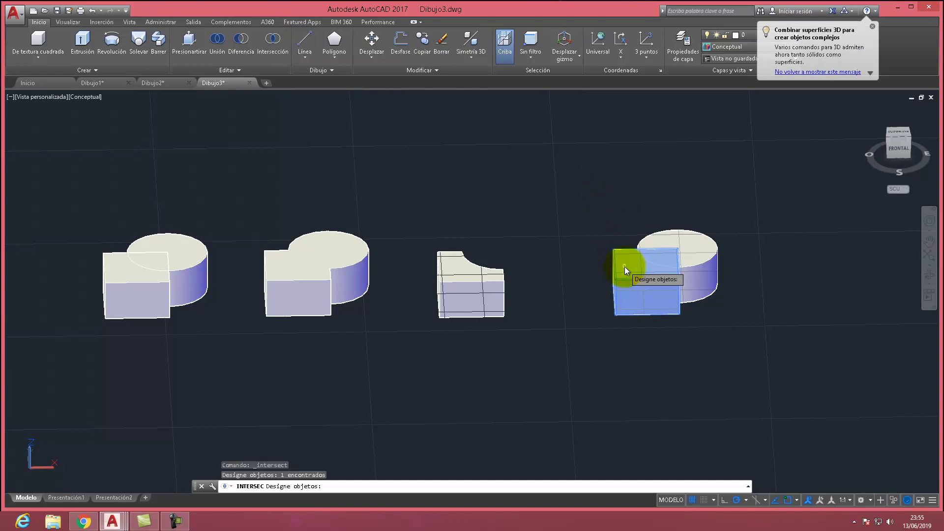
pyautogui.click(682, 240)
pyautogui.press('Return')
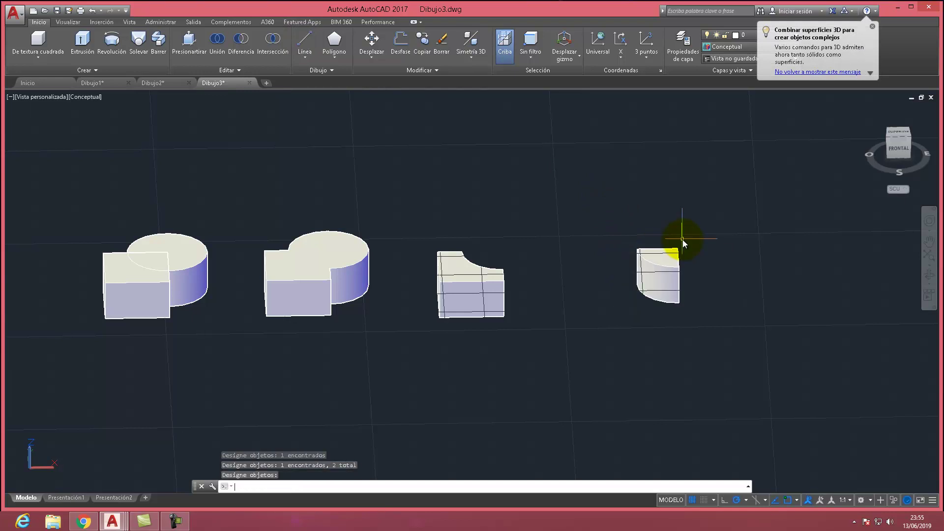